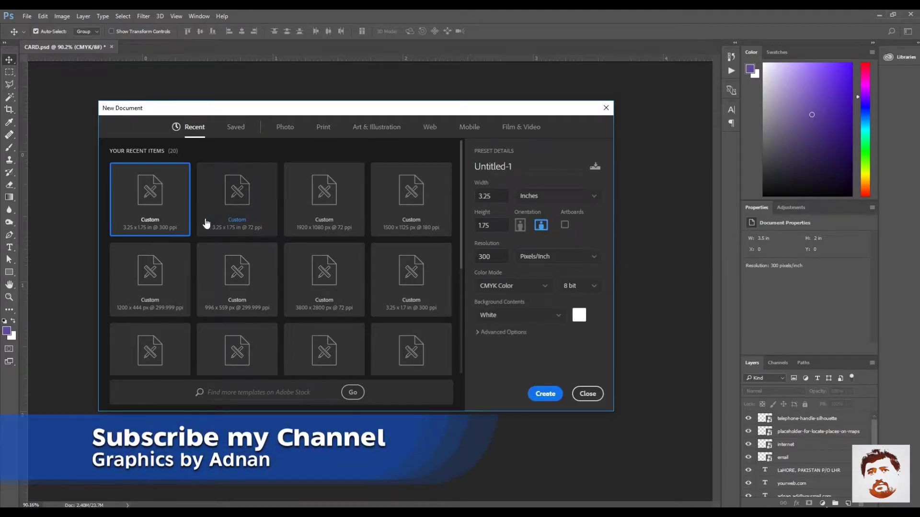
# Step: Create a blank white 3.25 × 1.75 in, 300 ppi CMYK Color document
pyautogui.moveTo(246, 108); pyautogui.dragTo(240, 109)
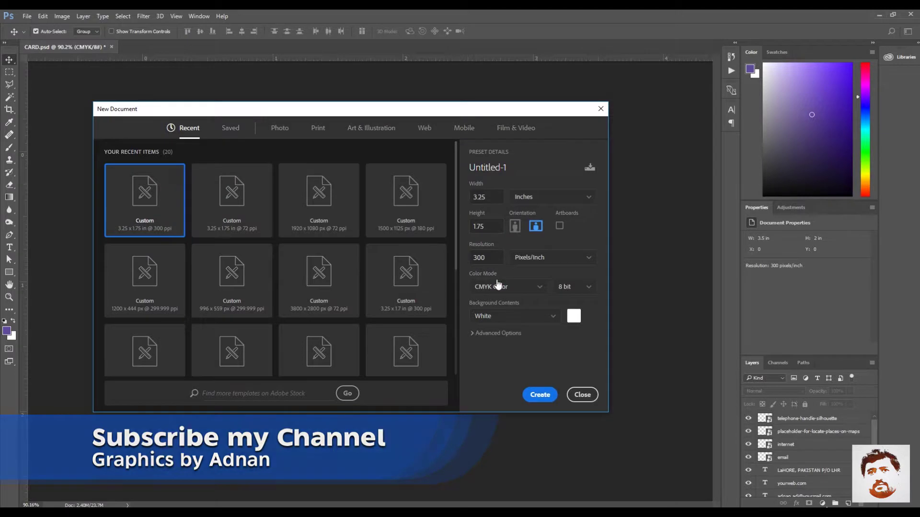
pyautogui.click(540, 395)
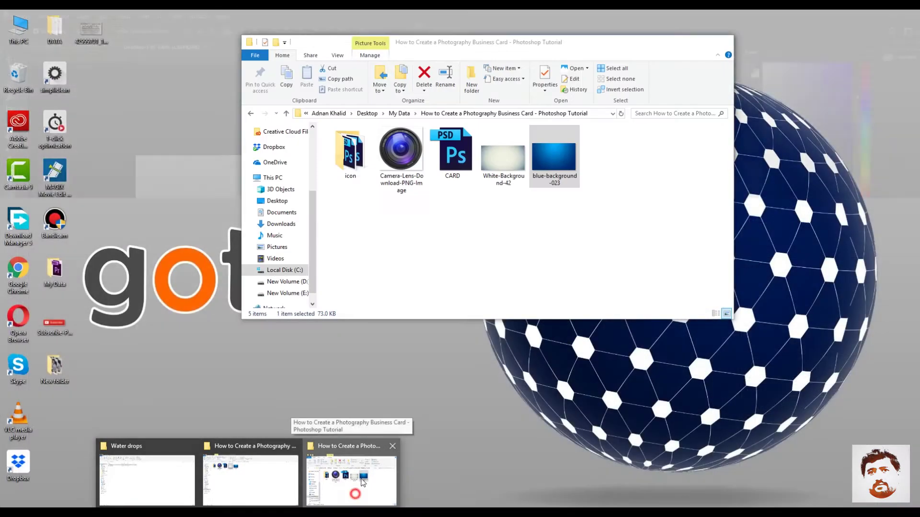
# Step: Place Camera-Lens-Download-PNG-Image on the card, enlarged and cut off by the right edge
pyautogui.click(350, 474)
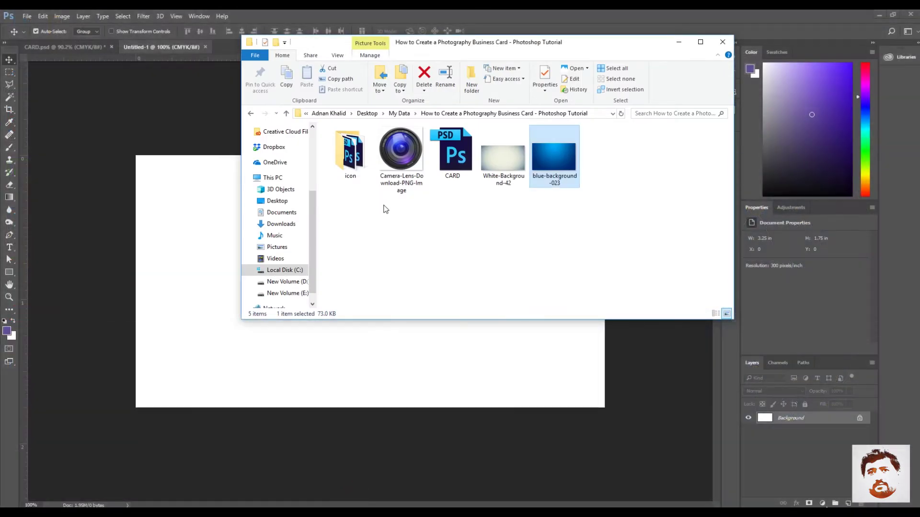
pyautogui.moveTo(401, 151); pyautogui.dragTo(448, 381)
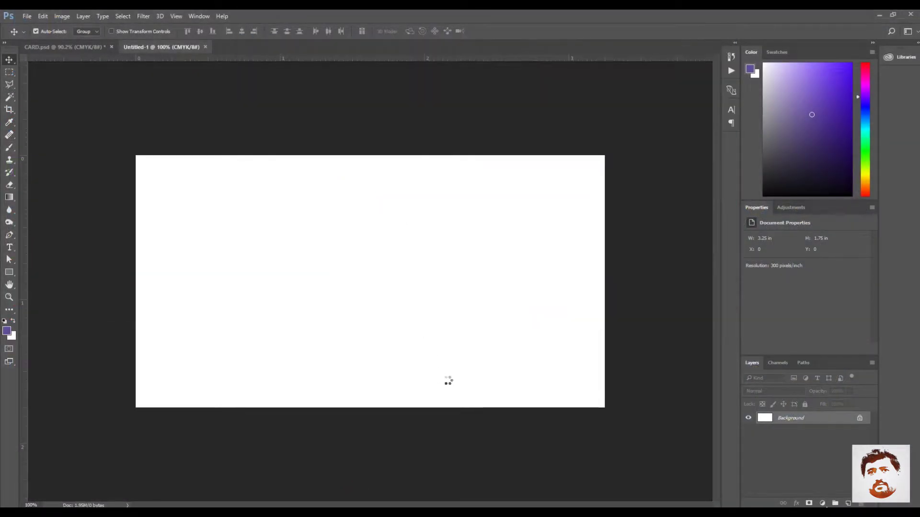
pyautogui.moveTo(489, 315); pyautogui.dragTo(625, 284)
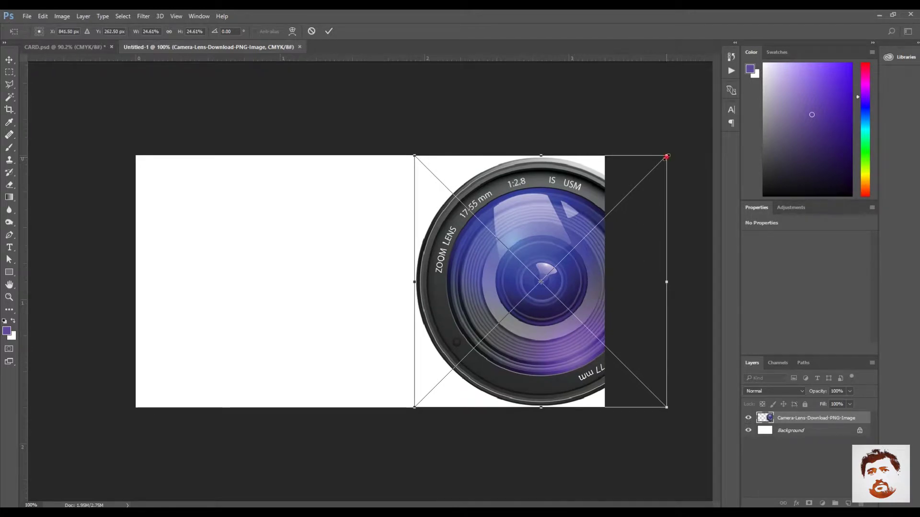
pyautogui.moveTo(667, 156); pyautogui.dragTo(703, 116)
pyautogui.moveTo(550, 240); pyautogui.dragTo(583, 240)
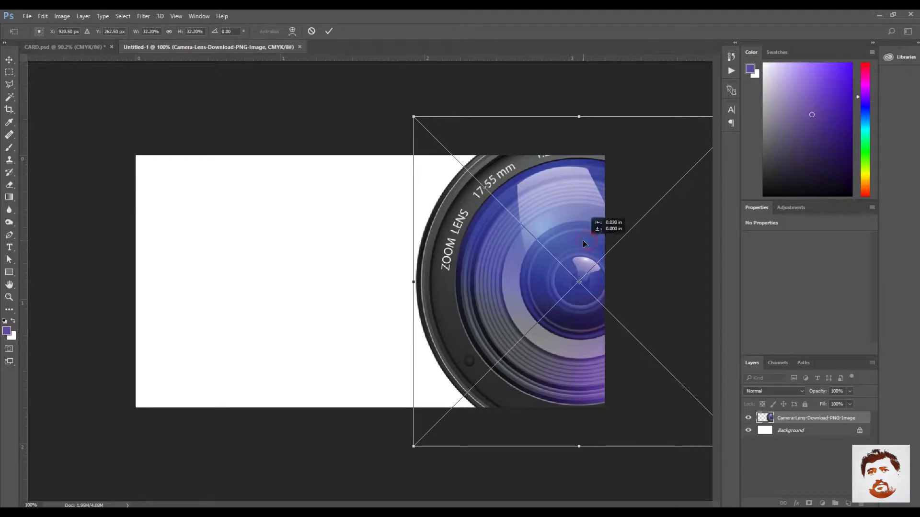
pyautogui.press('Return')
pyautogui.click(774, 430)
pyautogui.click(9, 198)
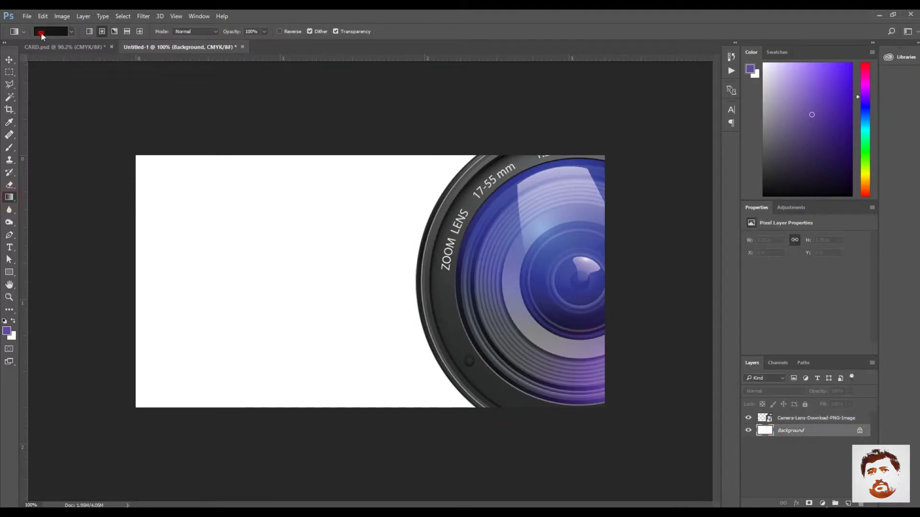
# Step: Set both gradient stops to near-black and drag the dark gradient across the Background layer
pyautogui.click(41, 33)
pyautogui.click(567, 336)
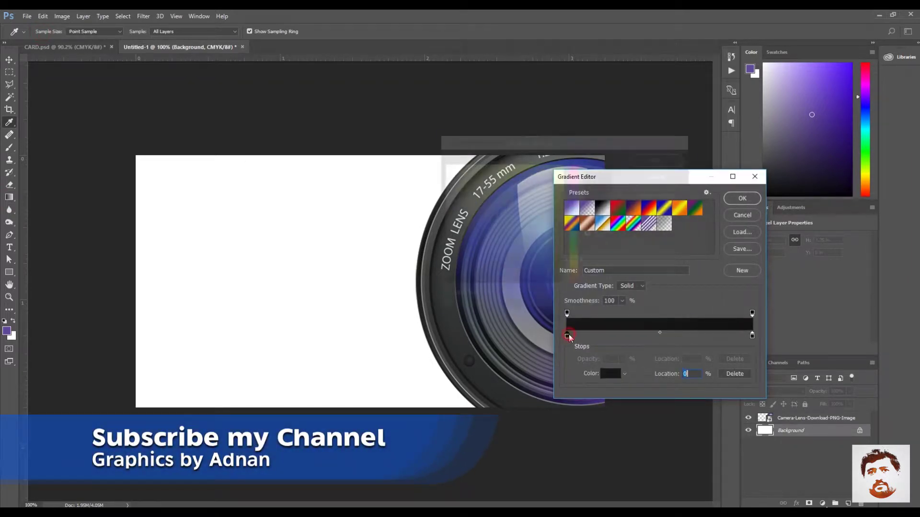
pyautogui.doubleClick(568, 336)
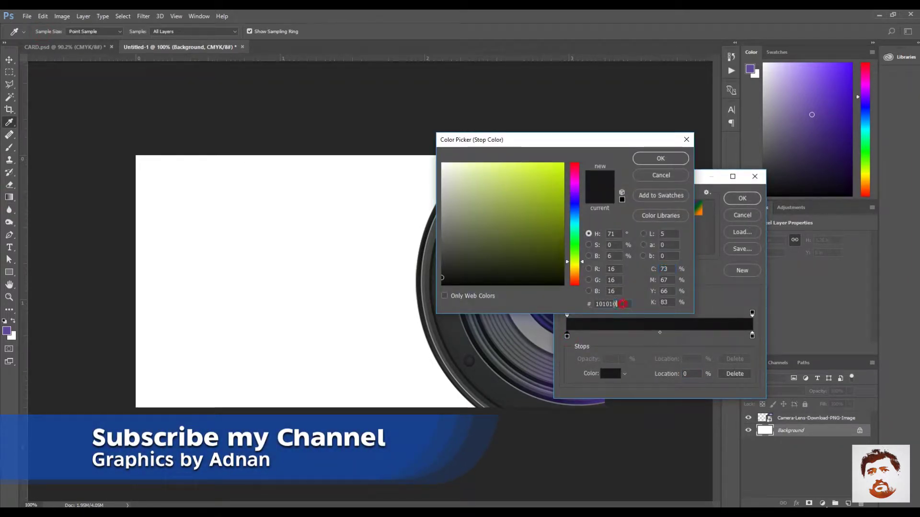
pyautogui.click(673, 158)
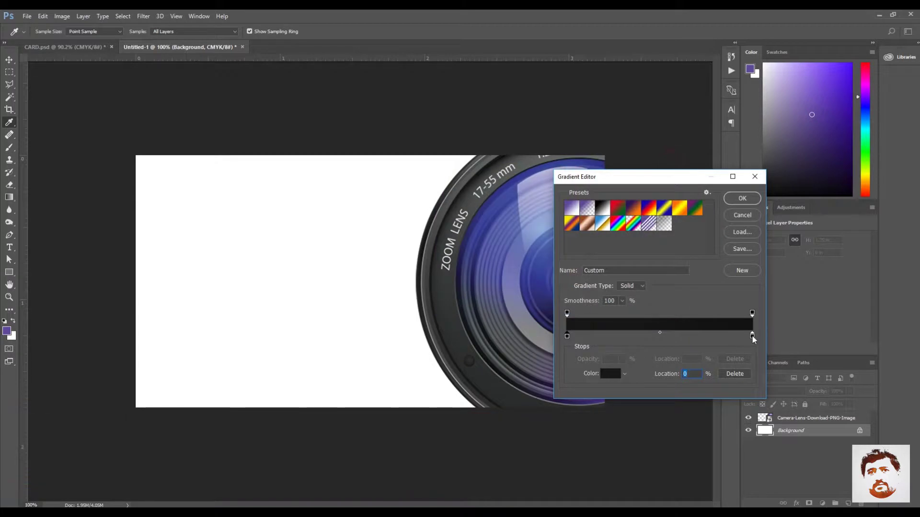
pyautogui.doubleClick(752, 336)
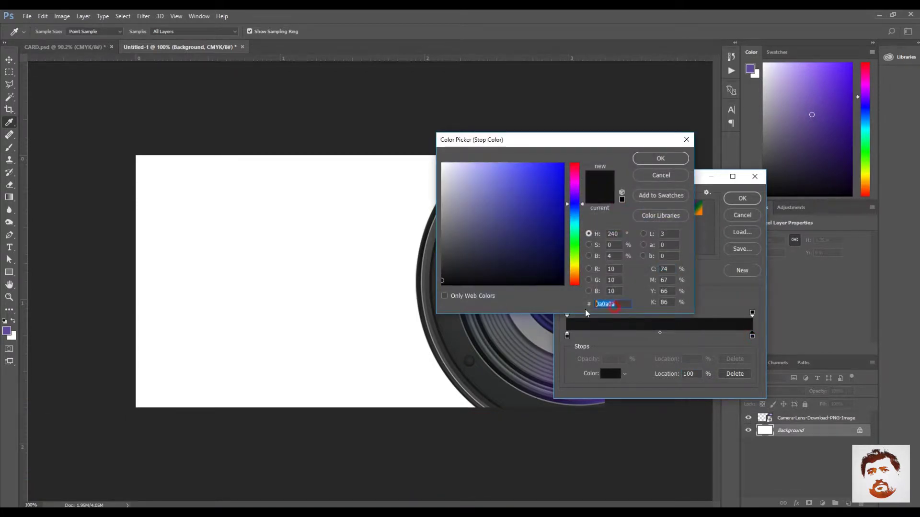
pyautogui.click(657, 158)
pyautogui.click(740, 198)
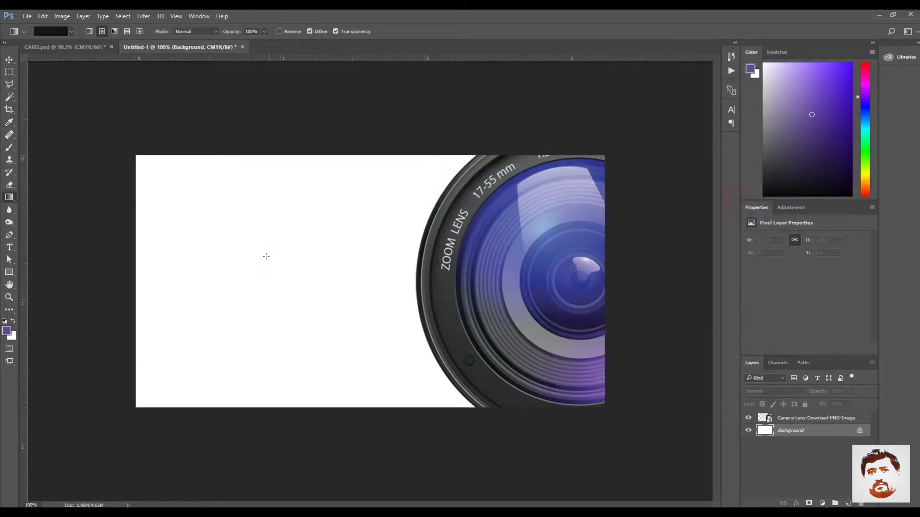
pyautogui.moveTo(414, 236); pyautogui.dragTo(139, 400)
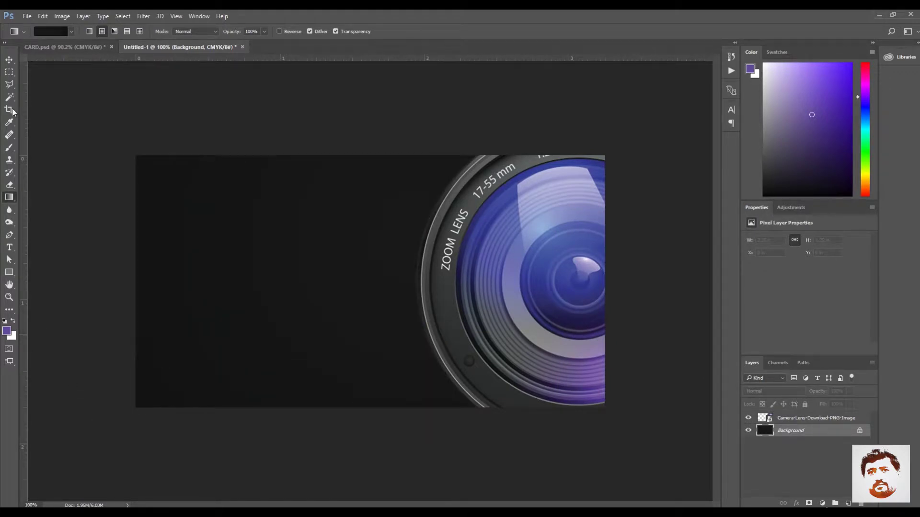
# Step: Draw a small square on the card's left side and move it higher up
pyautogui.click(10, 60)
pyautogui.click(158, 96)
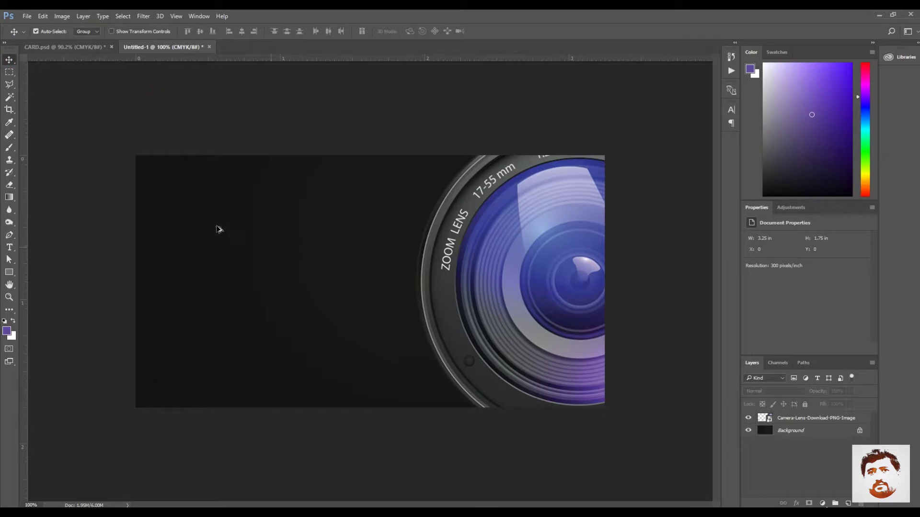
pyautogui.press('u')
pyautogui.hotkey('ctrl', '+')
pyautogui.moveTo(119, 288); pyautogui.dragTo(145, 310)
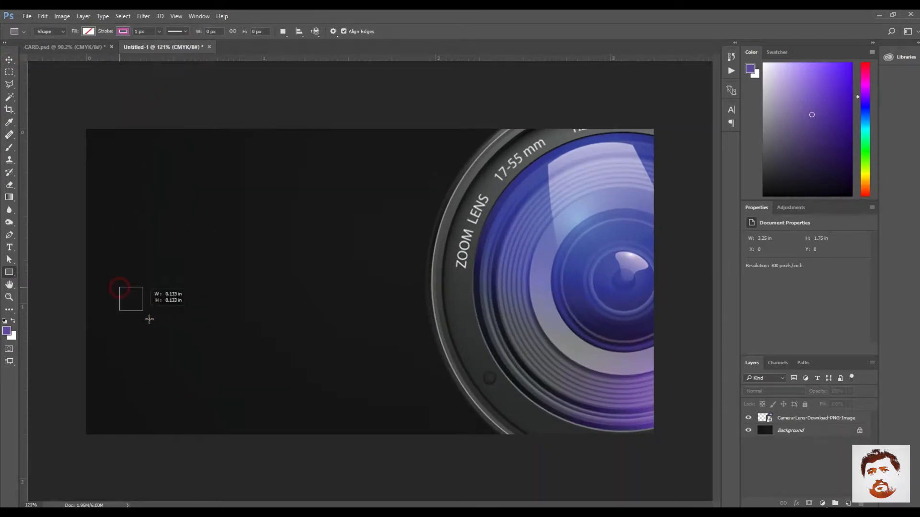
pyautogui.press('v')
pyautogui.moveTo(139, 303); pyautogui.dragTo(139, 255)
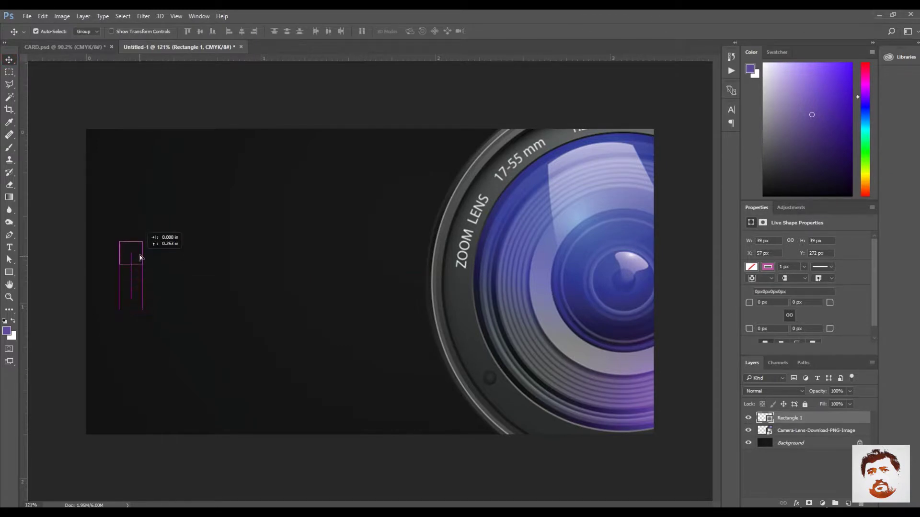
pyautogui.hotkey('ctrl', '+')
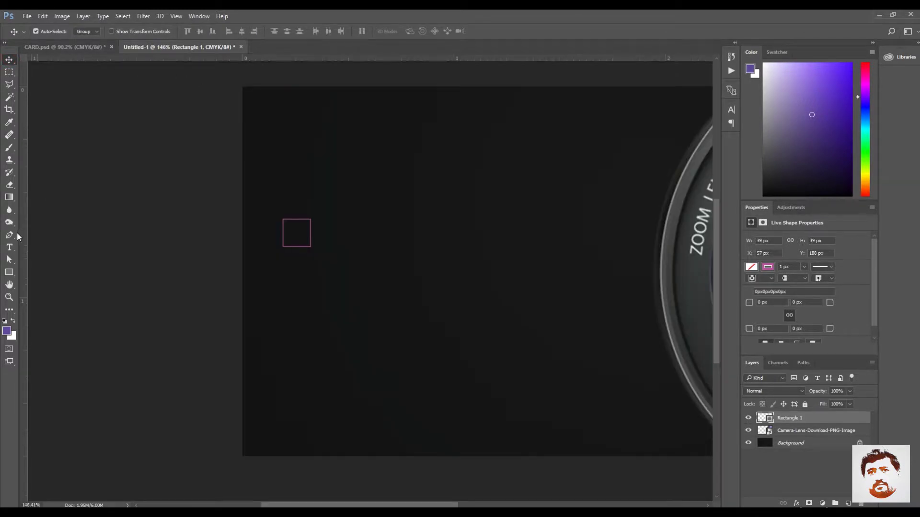
# Step: Give the square a blue fill from the swatches
pyautogui.click(9, 272)
pyautogui.click(126, 33)
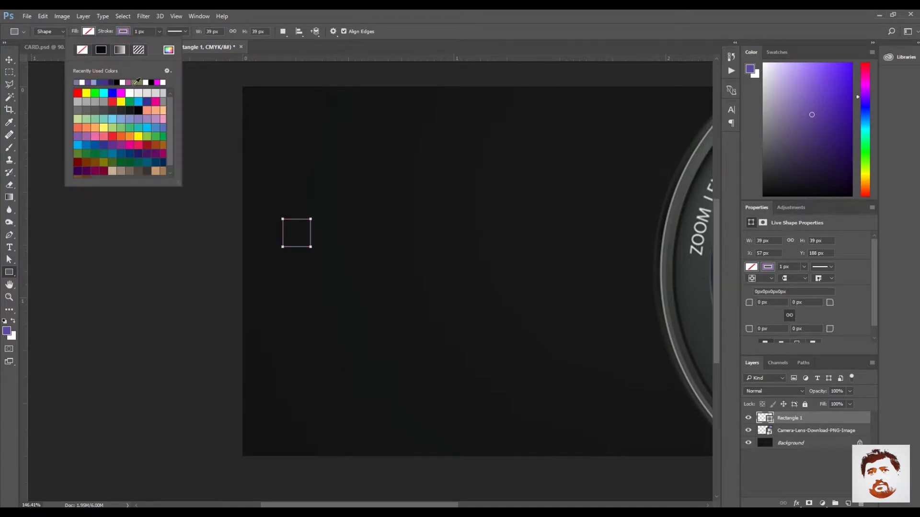
pyautogui.click(90, 34)
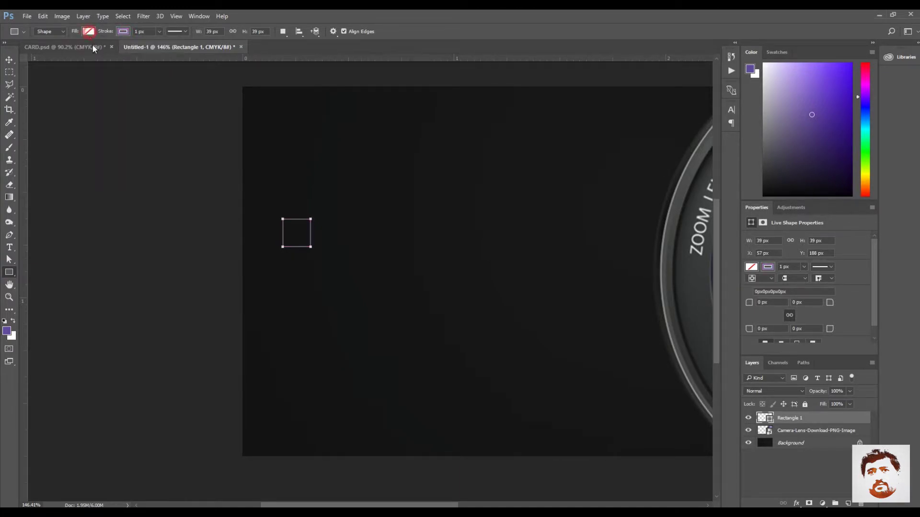
pyautogui.click(91, 32)
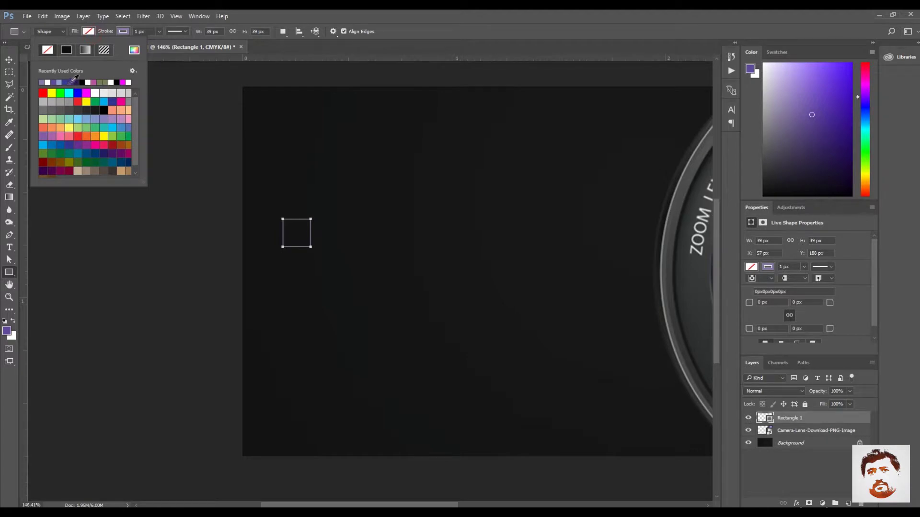
pyautogui.click(72, 82)
pyautogui.click(9, 60)
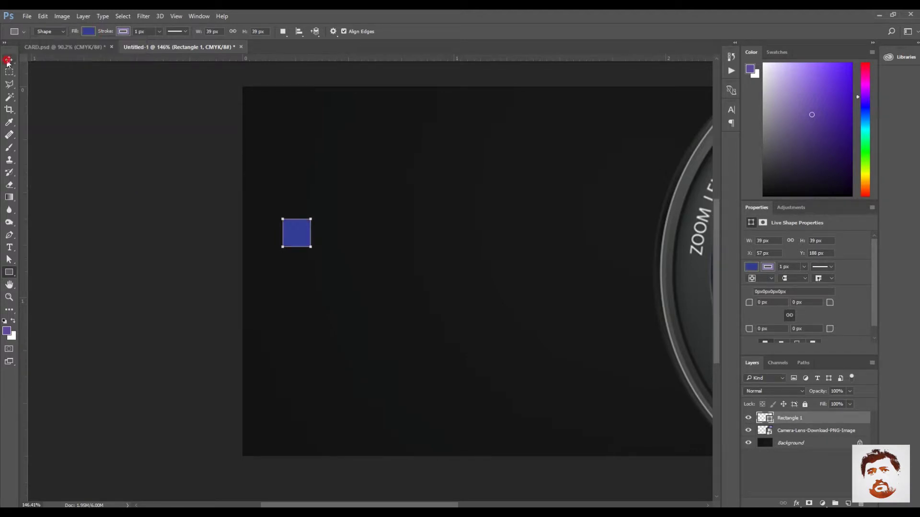
# Step: Duplicate the blue square downward into a vertical column of four
pyautogui.click(113, 188)
pyautogui.scroll(-2, 126, 207)
pyautogui.scroll(-1, 279, 222)
pyautogui.scroll(1, 280, 222)
pyautogui.scroll(1, 192, 259)
pyautogui.scroll(1, 156, 292)
pyautogui.scroll(1, 157, 292)
pyautogui.moveTo(117, 231); pyautogui.dragTo(116, 367)
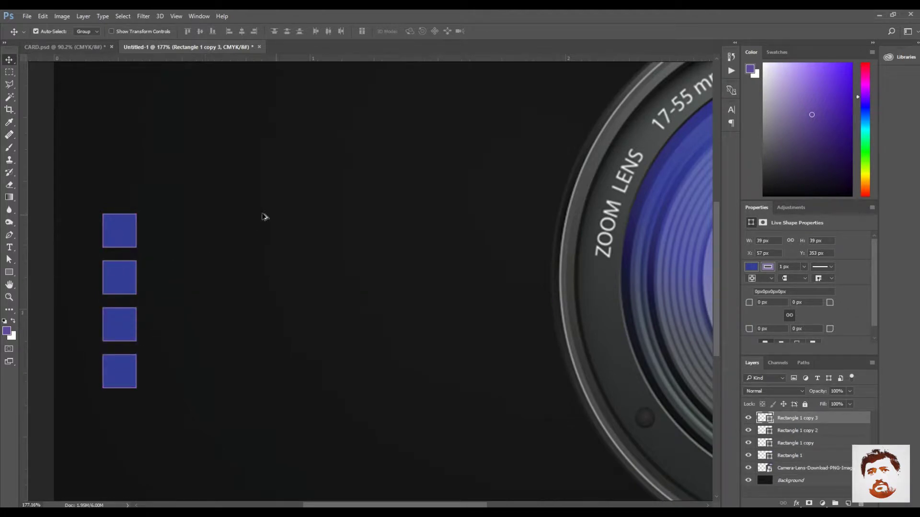
pyautogui.scroll(-2, 241, 230)
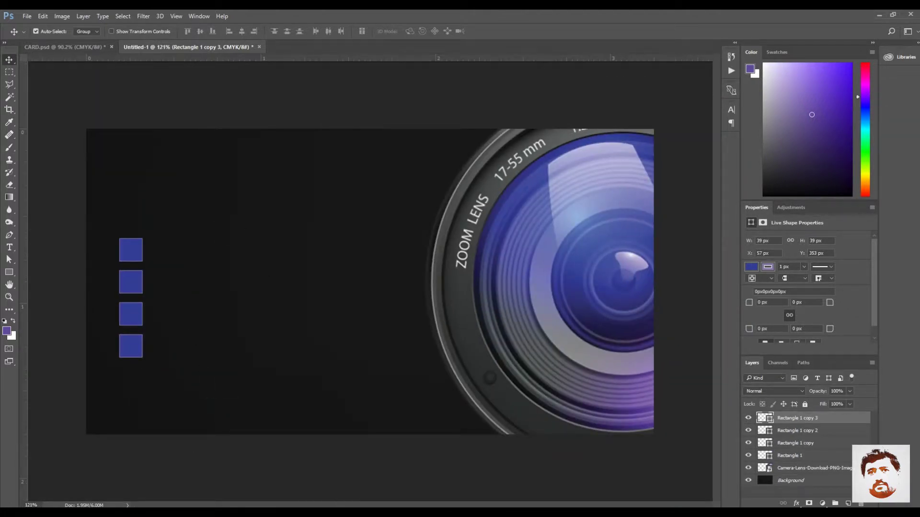
# Step: Select every PSD in the icon folder except photograph and drag them toward Photoshop
pyautogui.click(269, 481)
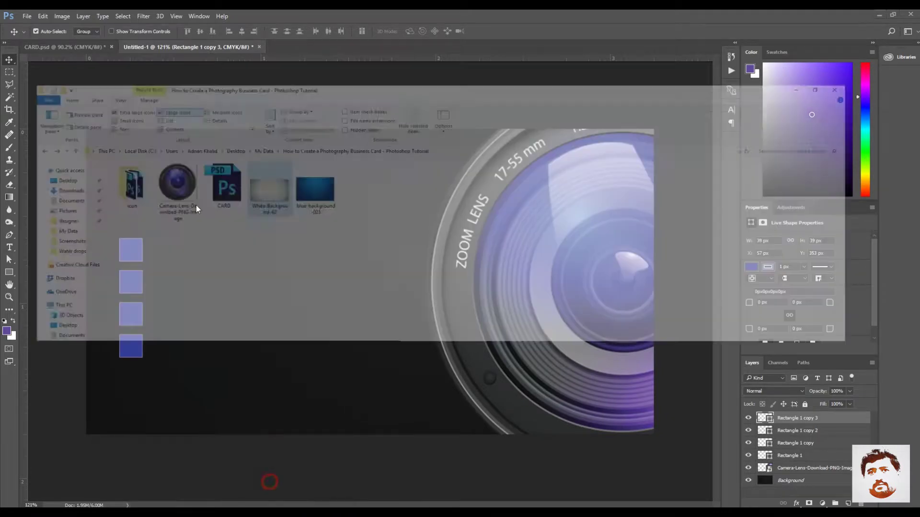
pyautogui.doubleClick(109, 122)
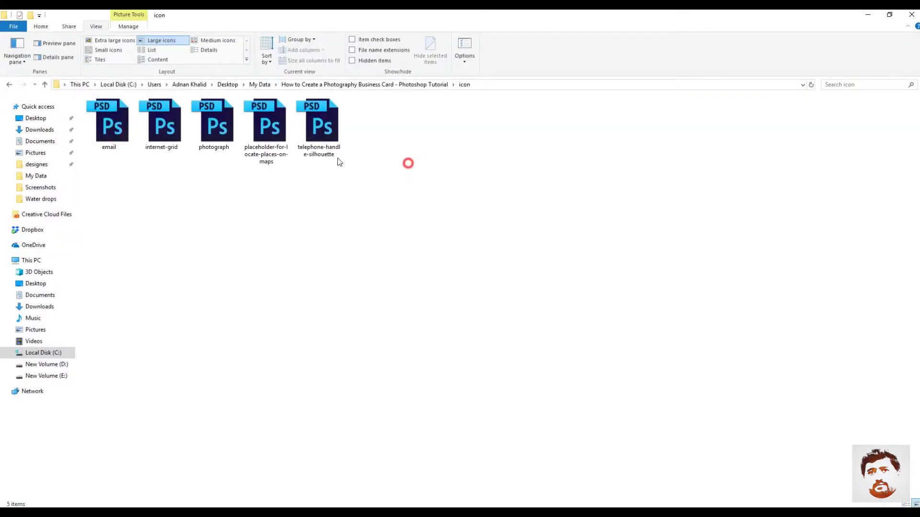
pyautogui.moveTo(408, 163); pyautogui.dragTo(109, 125)
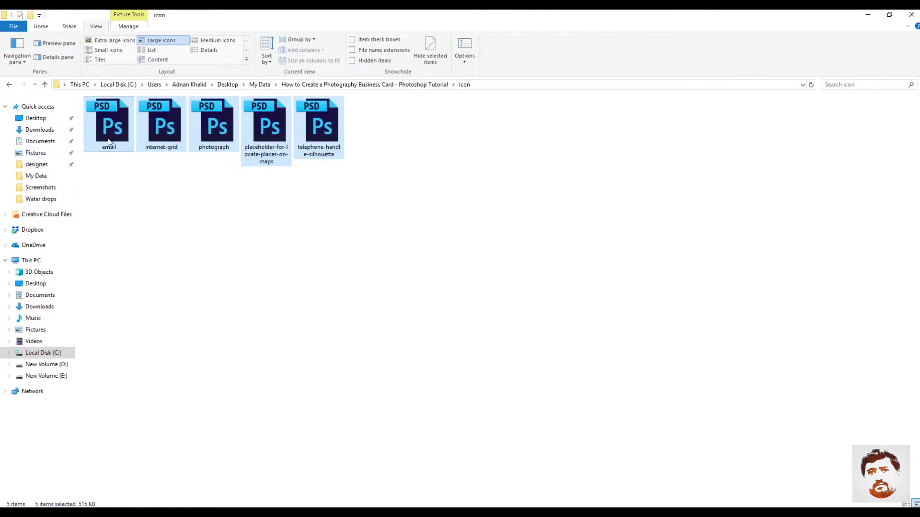
pyautogui.keyDown('ctrl'); pyautogui.click(216, 124); pyautogui.keyUp('ctrl')
pyautogui.moveTo(165, 127)
pyautogui.mouseDown()
pyautogui.moveTo(306, 398)
pyautogui.moveTo(511, 501)
pyautogui.mouseUp()
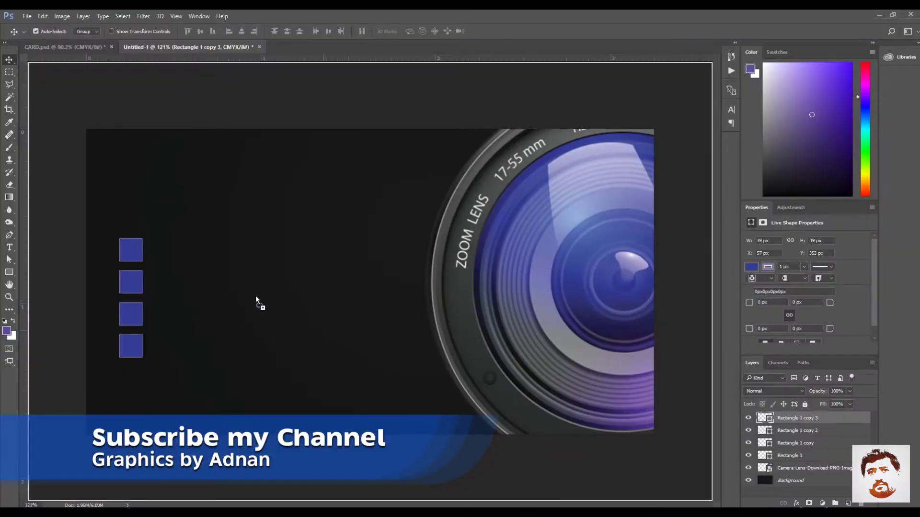
# Step: Drop the four icons onto the card and shrink the @ email icon
pyautogui.moveTo(511, 500); pyautogui.dragTo(255, 295)
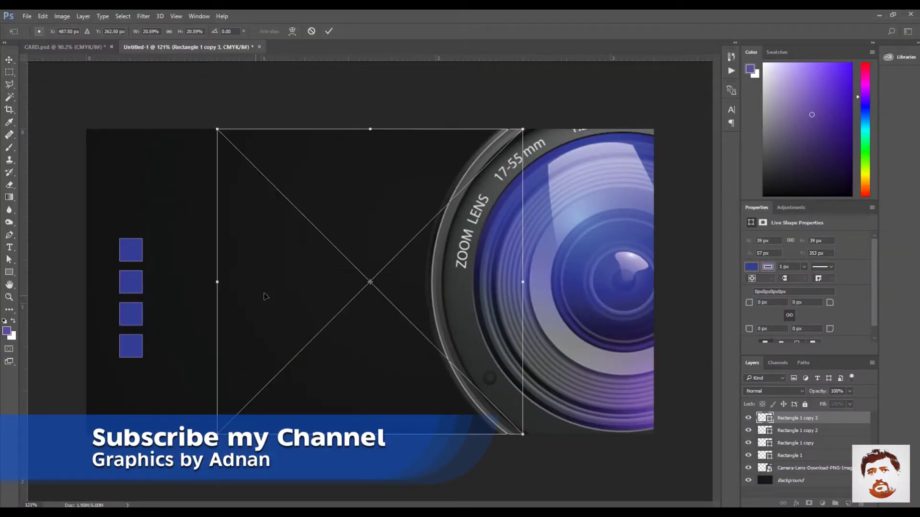
pyautogui.press('Return')
pyautogui.press('Return')
pyautogui.press('Return')
pyautogui.press('Return')
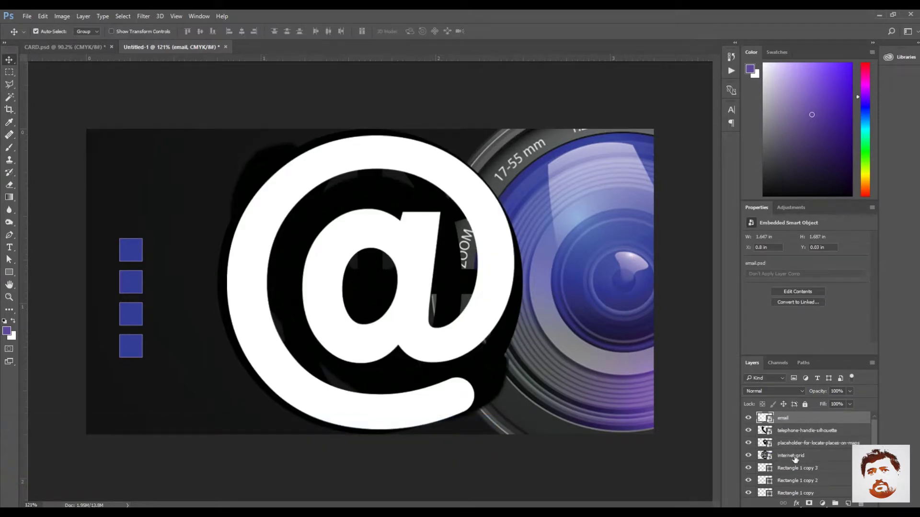
pyautogui.hotkey('ctrl', 't')
pyautogui.moveTo(532, 130); pyautogui.dragTo(400, 286)
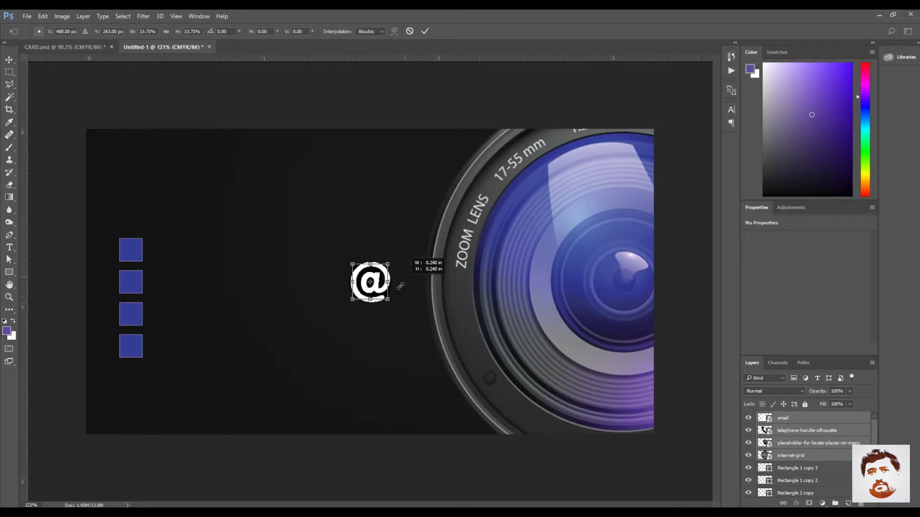
pyautogui.moveTo(387, 298)
pyautogui.mouseDown()
pyautogui.moveTo(266, 295)
pyautogui.moveTo(351, 289)
pyautogui.moveTo(136, 275)
pyautogui.mouseUp()
pyautogui.scroll(3, 367, 291)
pyautogui.scroll(-2, 600, 277)
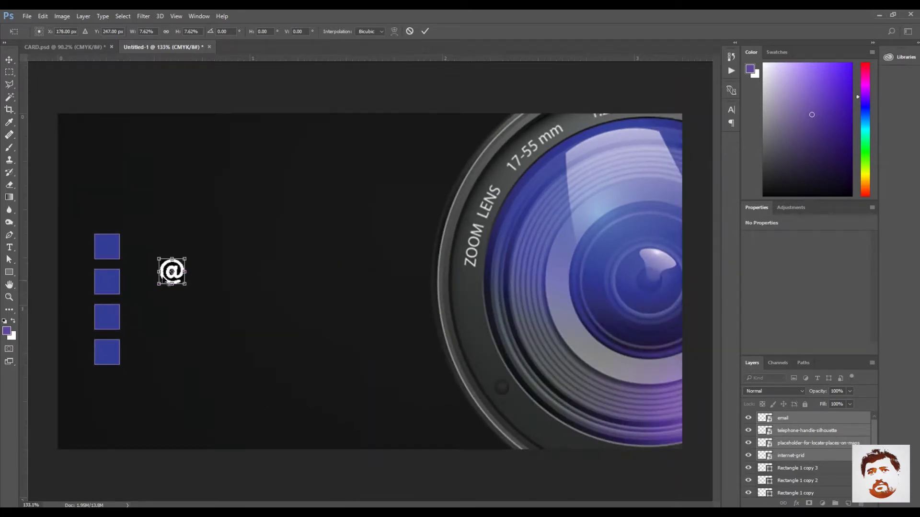
pyautogui.scroll(4, 101, 281)
pyautogui.moveTo(116, 271); pyautogui.dragTo(322, 261)
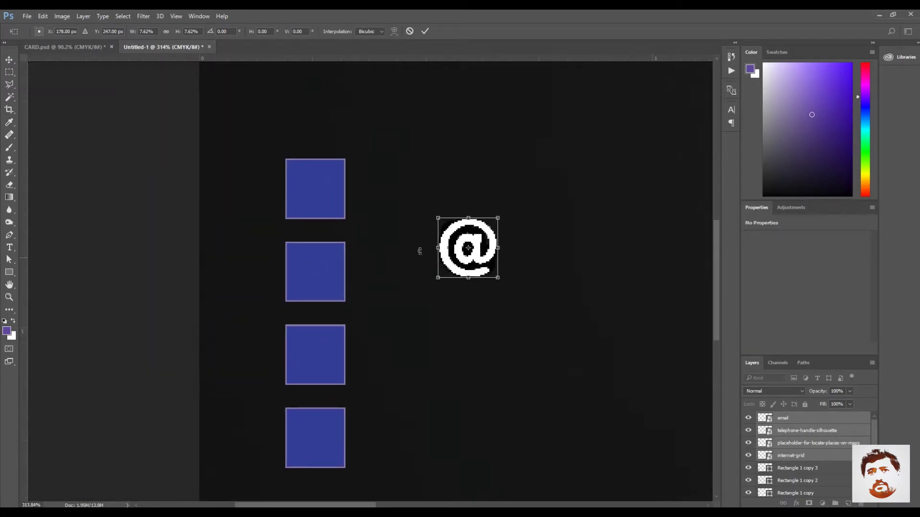
pyautogui.press('Return')
# Step: Move @ and map pin beside the squares; globe and telephone onto third and top squares
pyautogui.click(405, 323)
pyautogui.moveTo(460, 273)
pyautogui.mouseDown()
pyautogui.moveTo(375, 312)
pyautogui.moveTo(391, 351)
pyautogui.moveTo(460, 347)
pyautogui.moveTo(402, 161)
pyautogui.mouseUp()
pyautogui.moveTo(462, 246); pyautogui.dragTo(391, 426)
pyautogui.moveTo(480, 265); pyautogui.dragTo(327, 372)
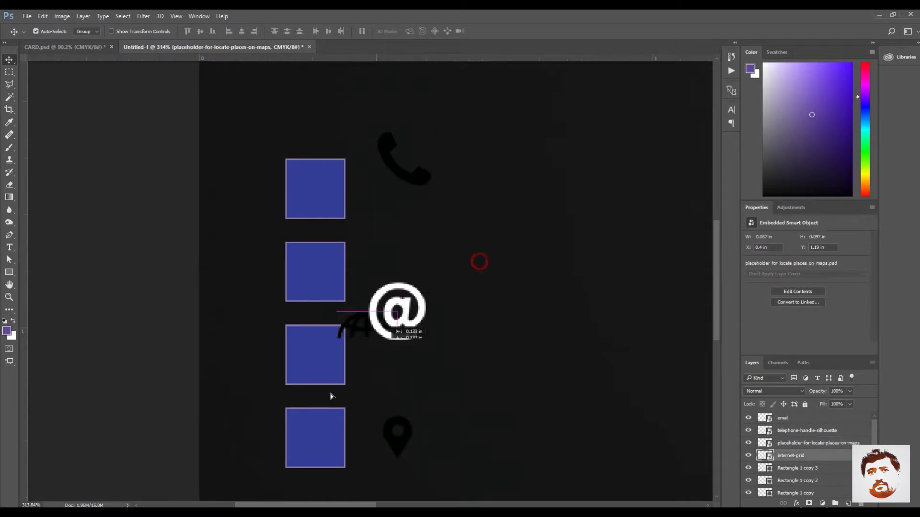
pyautogui.moveTo(393, 173); pyautogui.dragTo(308, 203)
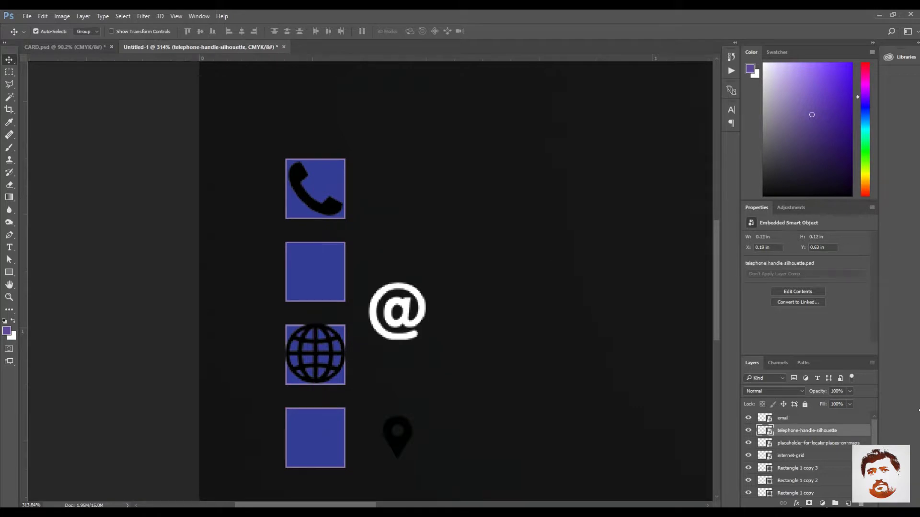
# Step: Set the background colour to white and fill the telephone icon's shape white
pyautogui.doubleClick(765, 430)
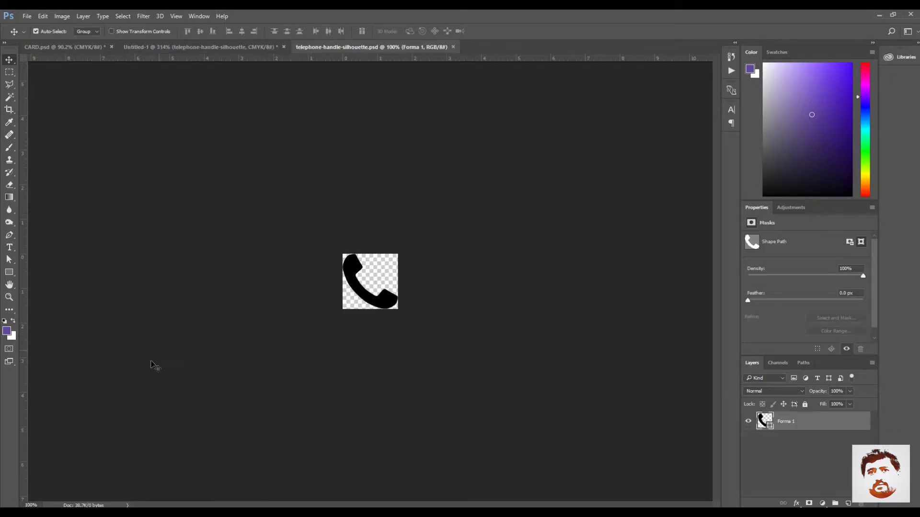
pyautogui.click(12, 340)
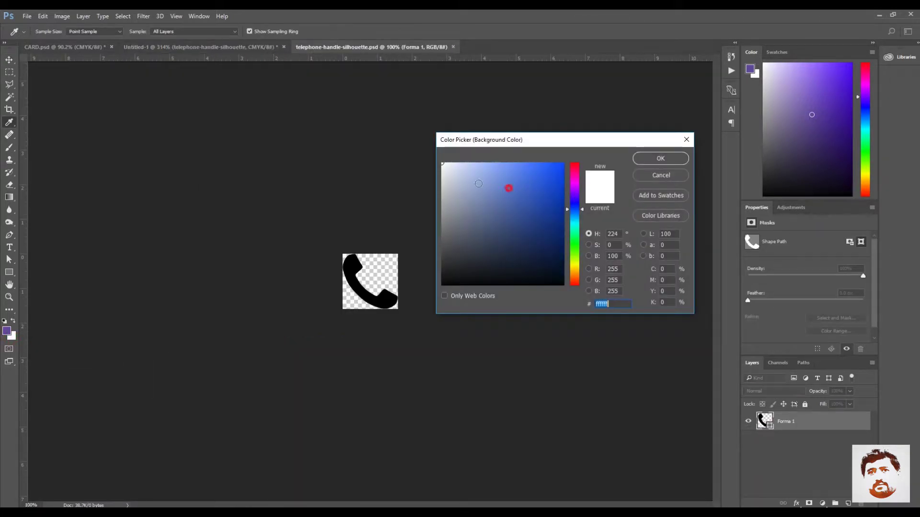
pyautogui.click(660, 159)
pyautogui.hotkey('ctrl', 'BackSpace')
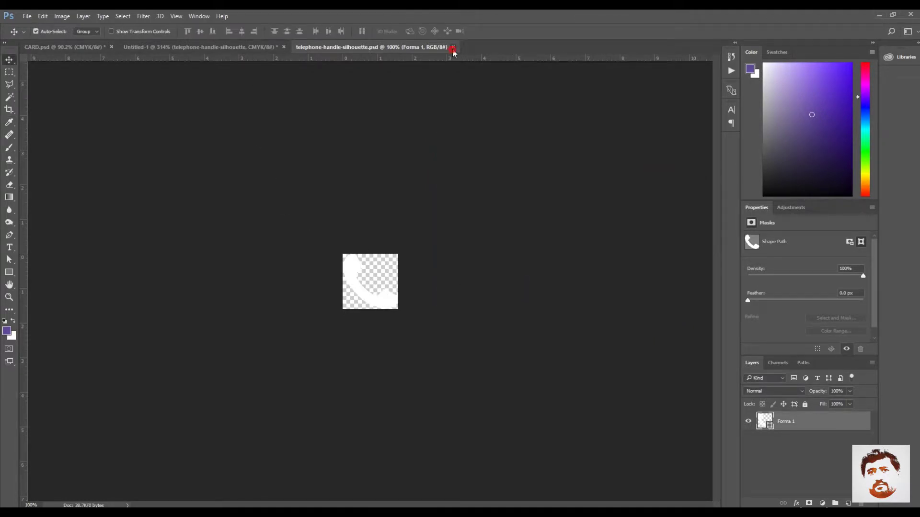
pyautogui.click(452, 47)
# Step: Move the @ icon into the second square and resize it to fit
pyautogui.moveTo(406, 322); pyautogui.dragTo(322, 283)
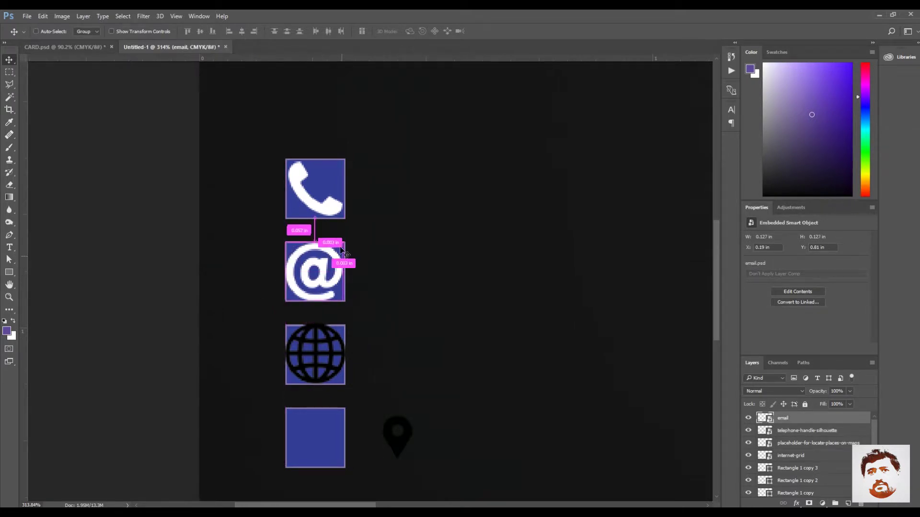
pyautogui.hotkey('ctrl', 't')
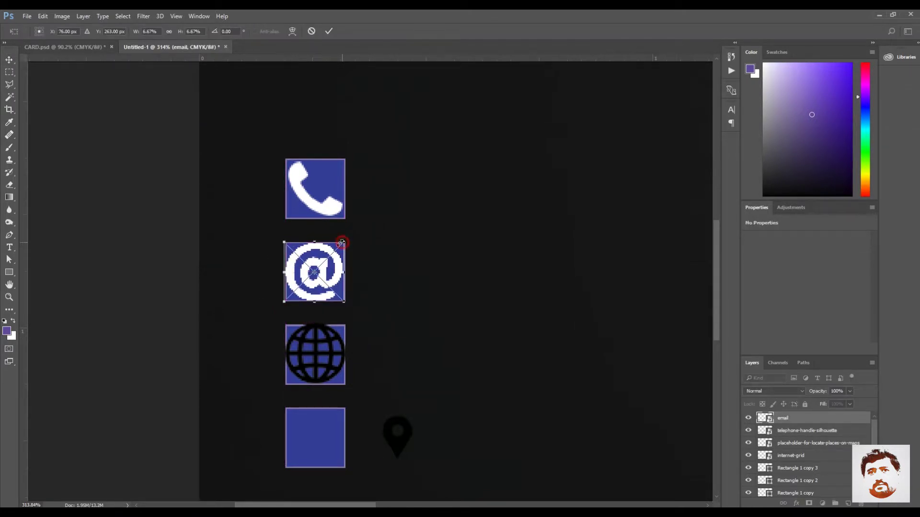
pyautogui.moveTo(341, 243); pyautogui.dragTo(338, 247)
pyautogui.doubleClick(328, 272)
pyautogui.press('Return')
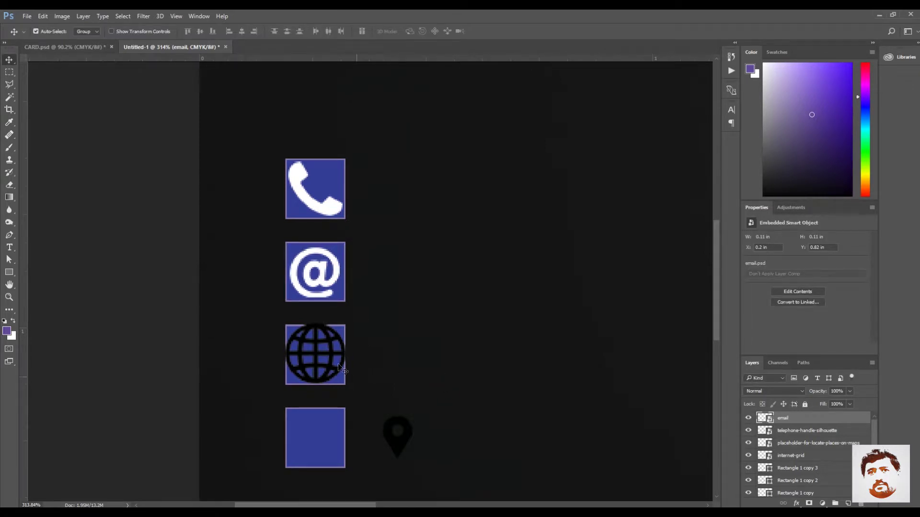
# Step: Shrink and center the globe in the third square, then fill it white
pyautogui.click(331, 360)
pyautogui.hotkey('ctrl', 't')
pyautogui.moveTo(343, 325); pyautogui.dragTo(342, 328)
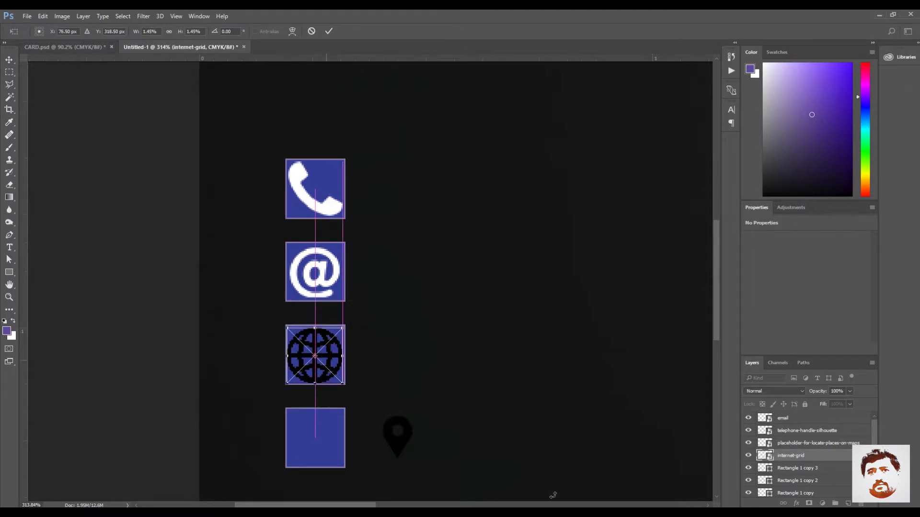
pyautogui.press('Up')
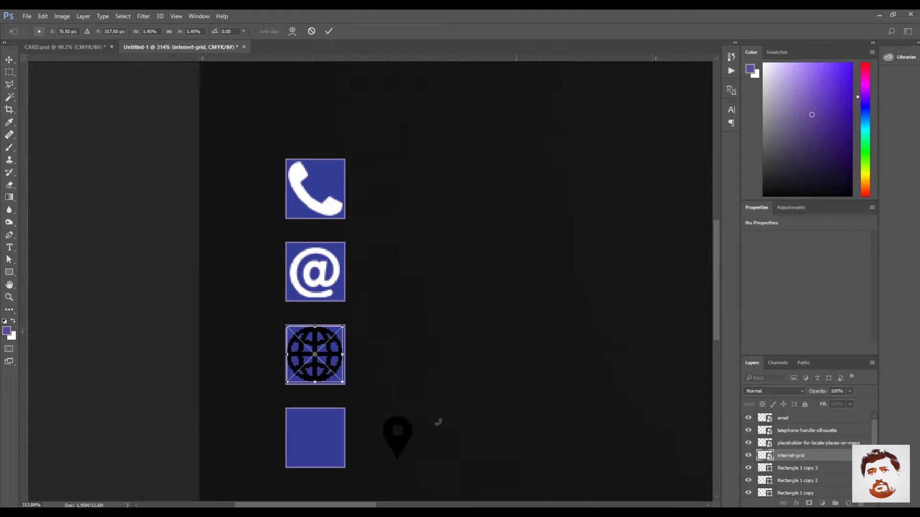
pyautogui.press('Return')
pyautogui.moveTo(329, 375); pyautogui.dragTo(320, 359)
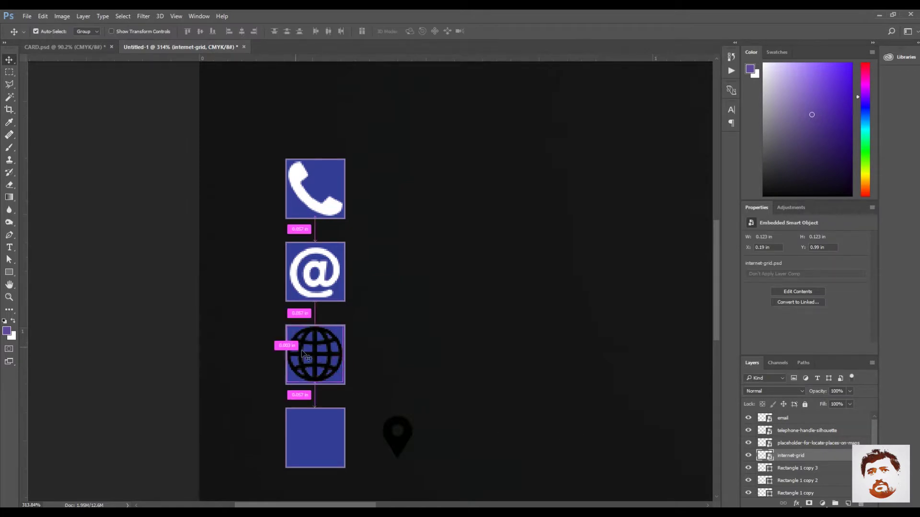
pyautogui.hotkey('ctrl', 't')
pyautogui.moveTo(343, 327); pyautogui.dragTo(340, 330)
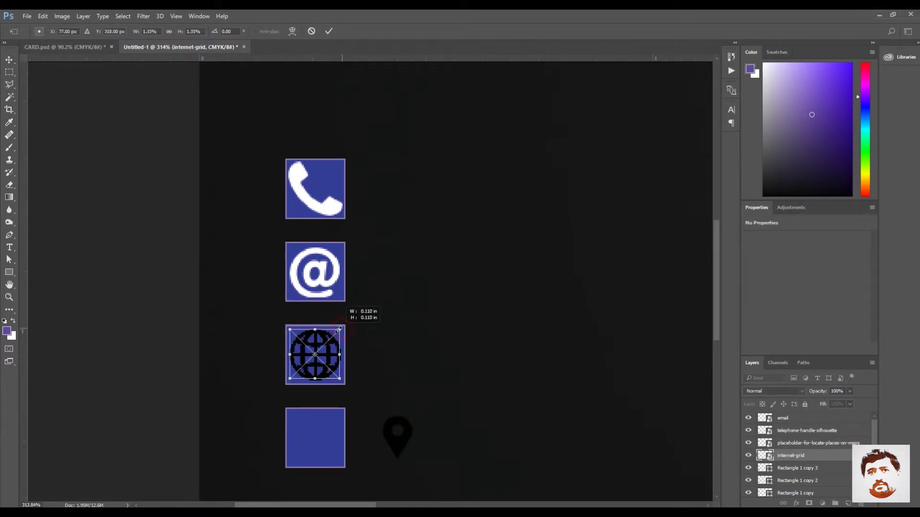
pyautogui.press('Return')
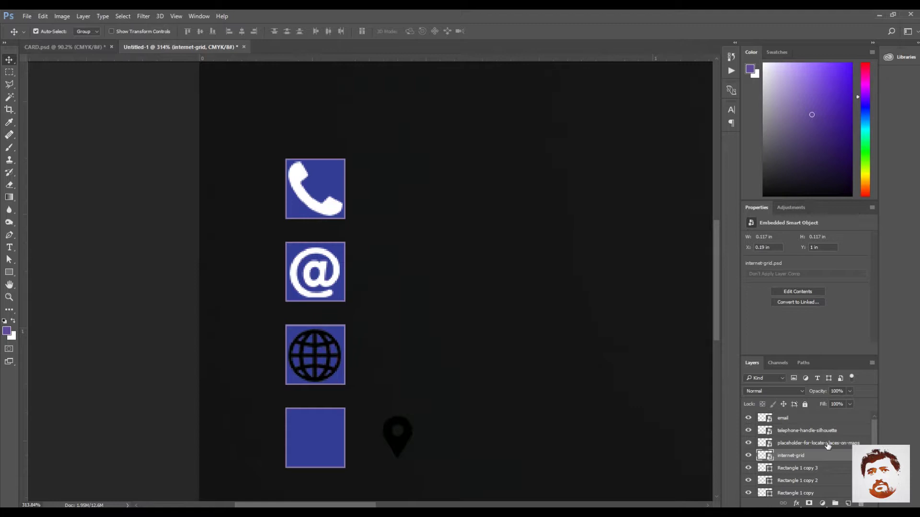
pyautogui.doubleClick(765, 456)
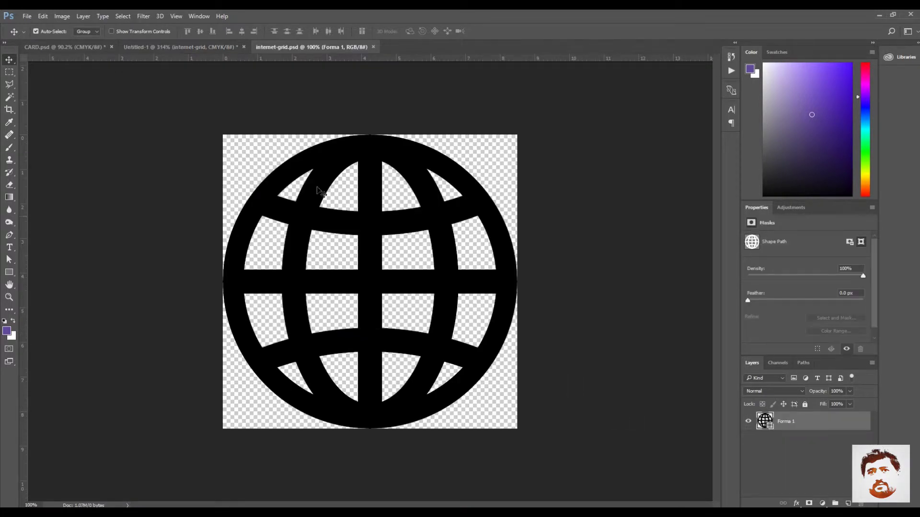
pyautogui.hotkey('ctrl', 'BackSpace')
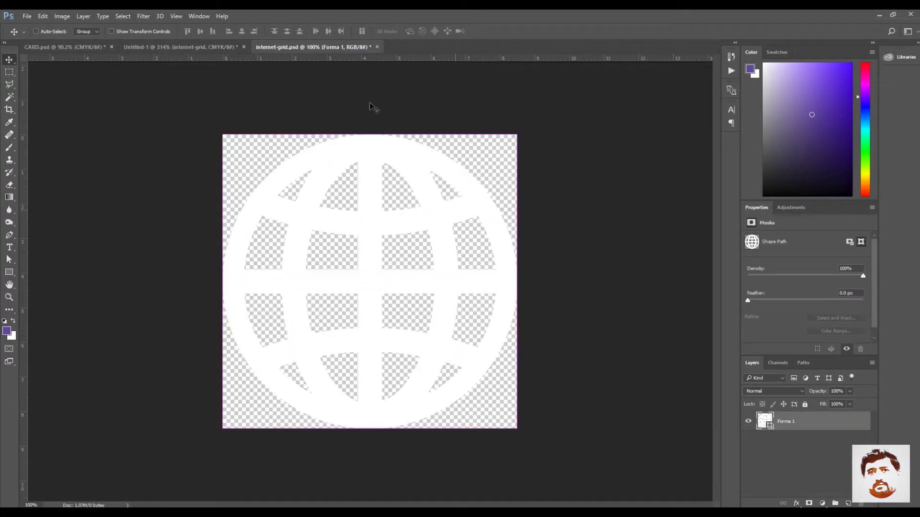
pyautogui.hotkey('ctrl', 'w')
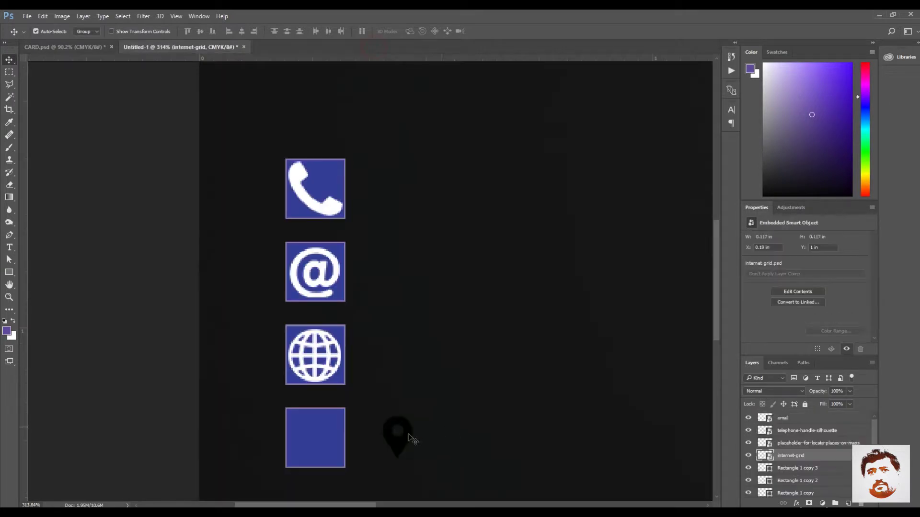
# Step: Fit the map pin into the fourth square and fill it white, saving the change
pyautogui.moveTo(401, 437); pyautogui.dragTo(323, 447)
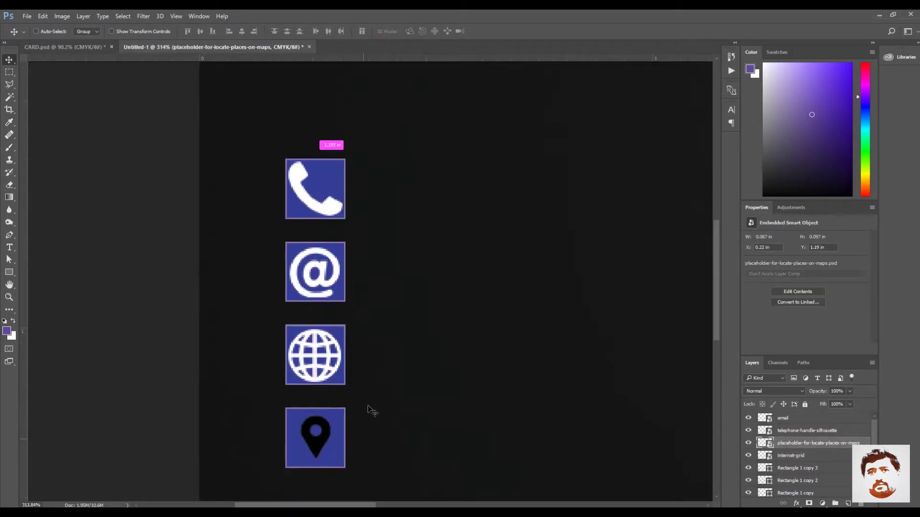
pyautogui.hotkey('ctrl', 't')
pyautogui.moveTo(323, 407); pyautogui.dragTo(327, 402)
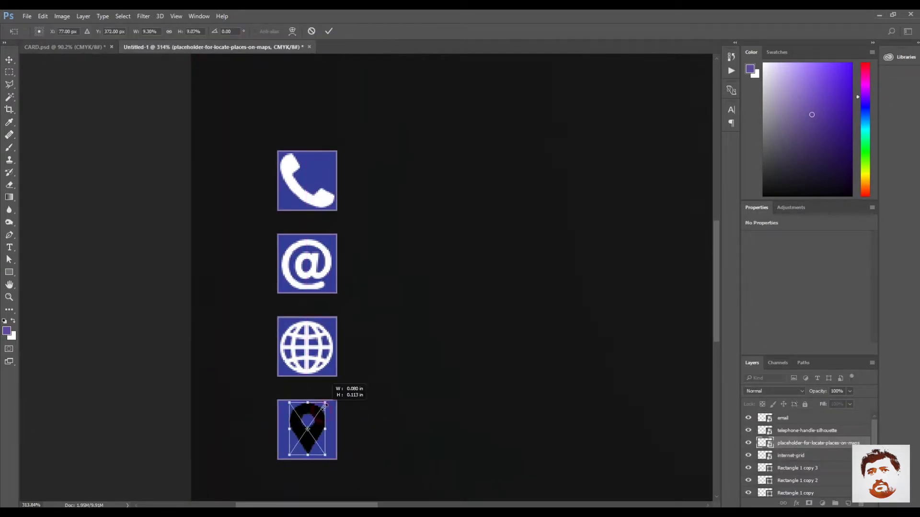
pyautogui.press('Return')
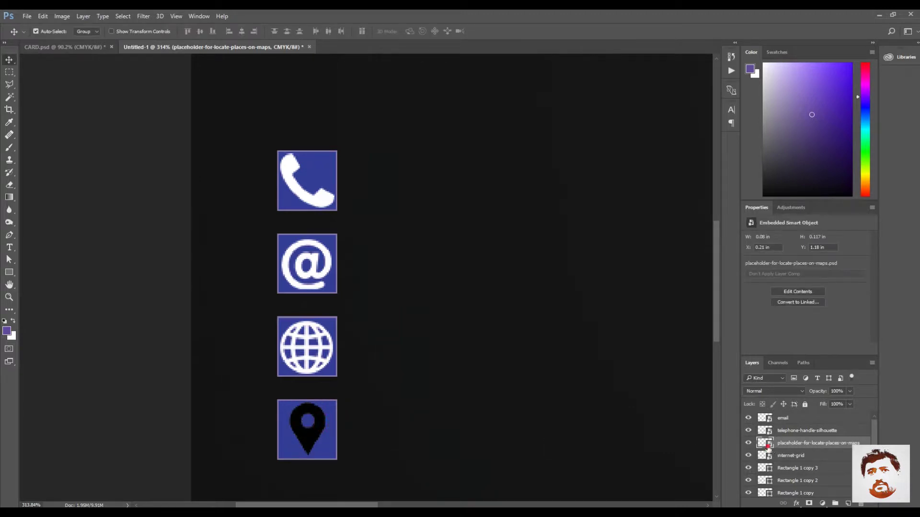
pyautogui.hotkey('ctrl', 'BackSpace')
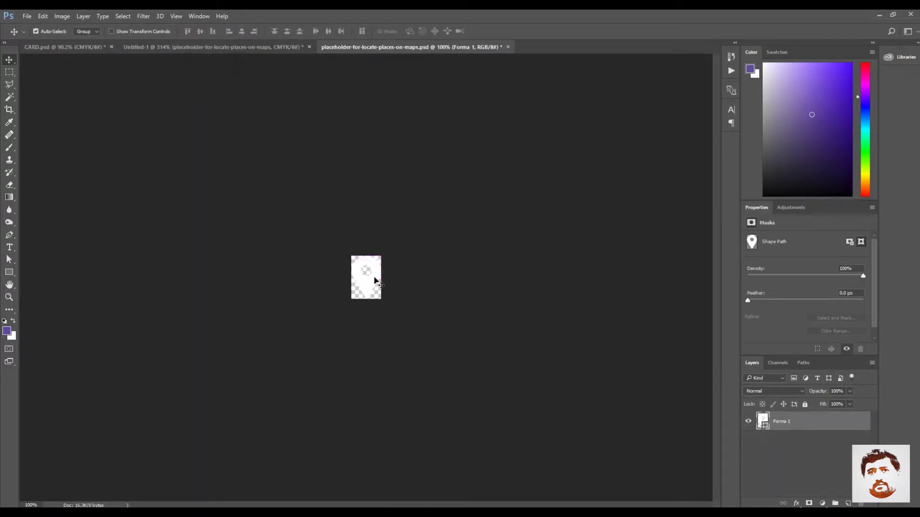
pyautogui.hotkey('alt', 'f')
pyautogui.hotkey('ctrl', 'w')
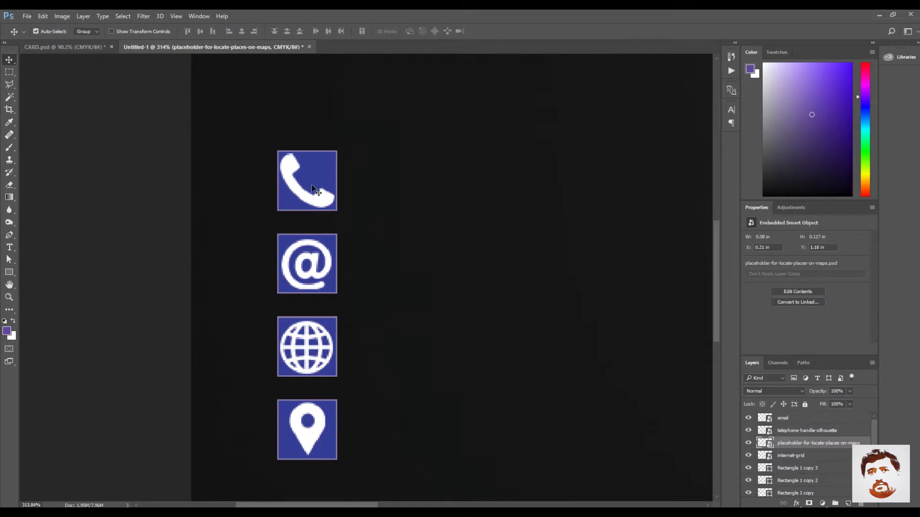
# Step: Shrink the telephone icon slightly and align all four icons' horizontal centers
pyautogui.click(312, 201)
pyautogui.hotkey('ctrl', 't')
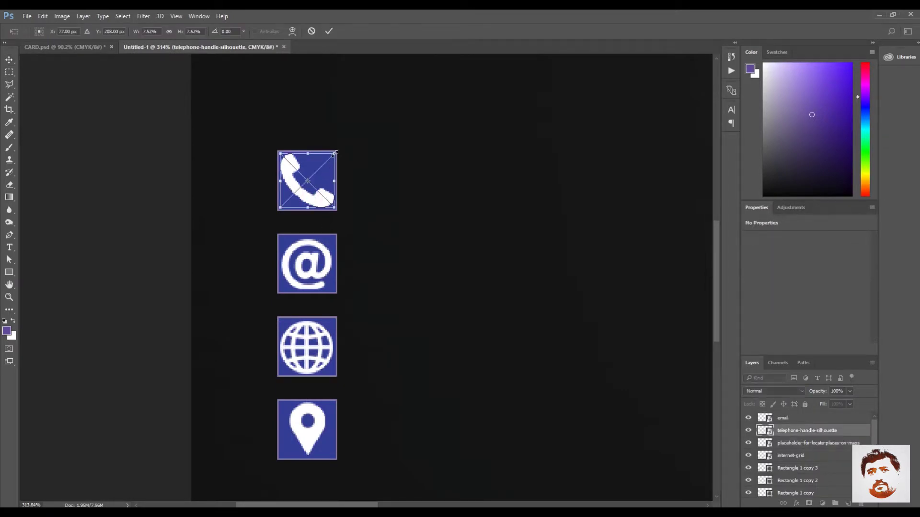
pyautogui.moveTo(331, 155); pyautogui.dragTo(330, 156)
pyautogui.press('Return')
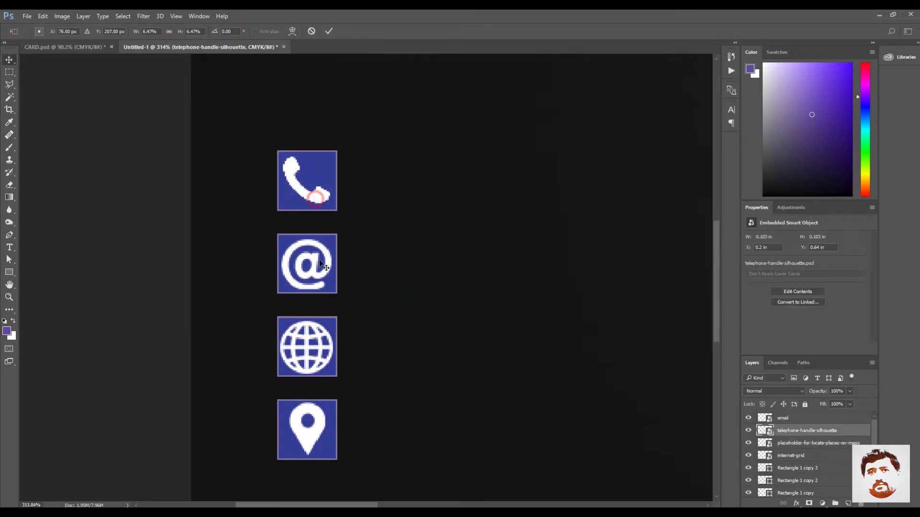
pyautogui.click(325, 278)
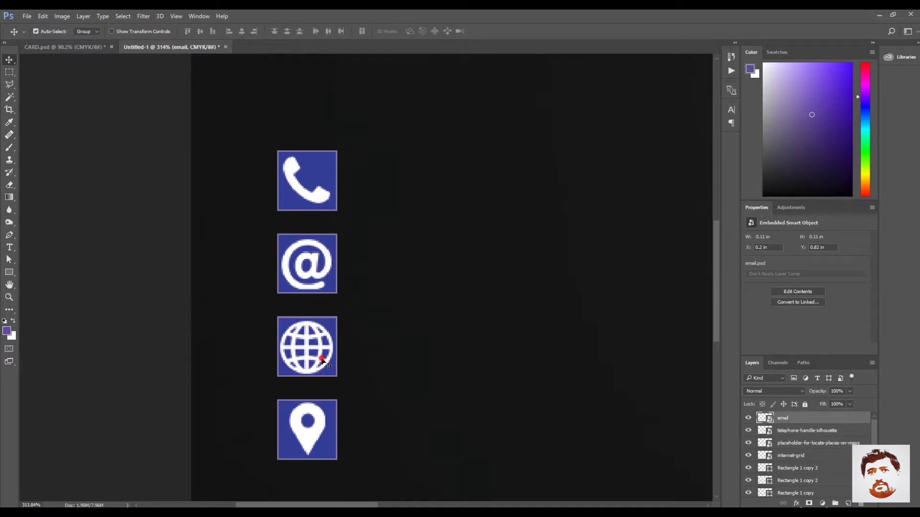
pyautogui.moveTo(321, 360); pyautogui.dragTo(324, 360)
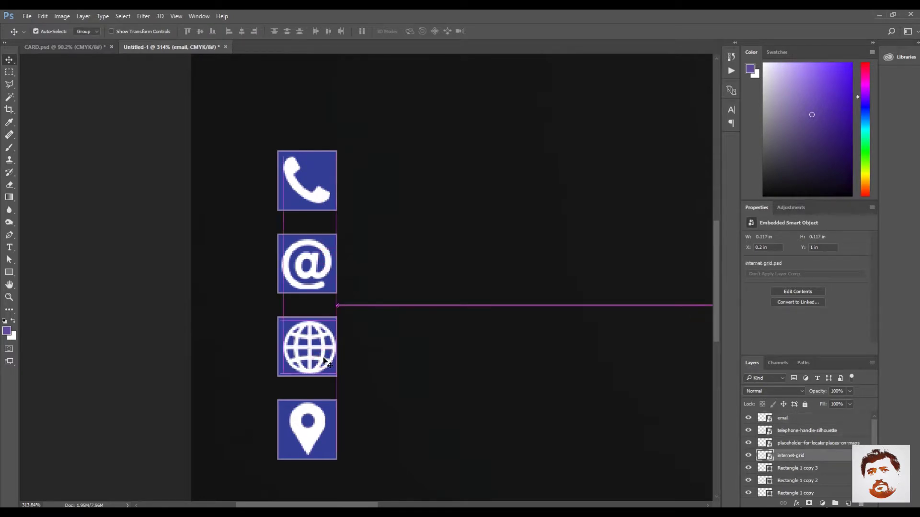
pyautogui.keyDown('shift'); pyautogui.click(318, 420); pyautogui.keyUp('shift')
pyautogui.keyDown('shift'); pyautogui.click(316, 273); pyautogui.keyUp('shift')
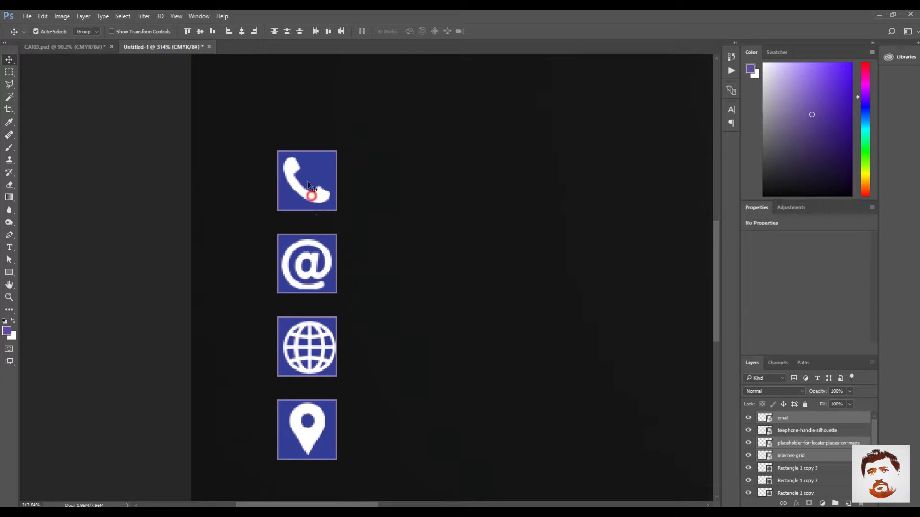
pyautogui.click(242, 30)
pyautogui.click(421, 247)
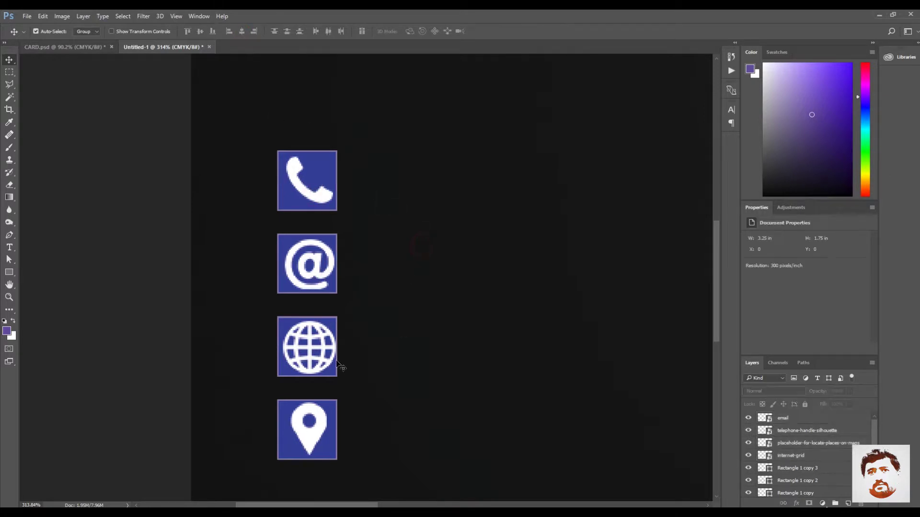
# Step: Align the blue squares' horizontal centers and zoom out to view the whole card
pyautogui.click(313, 436)
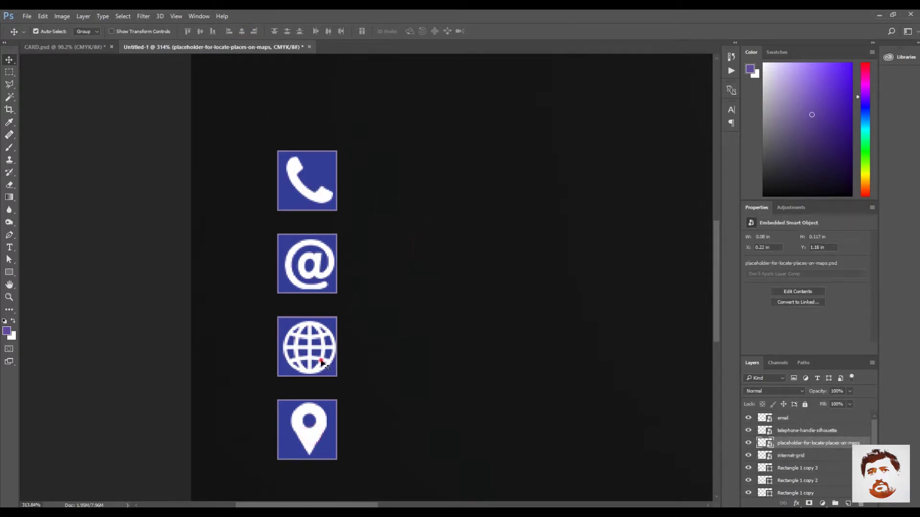
pyautogui.click(321, 363)
pyautogui.keyDown('shift'); pyautogui.click(286, 201); pyautogui.keyUp('shift')
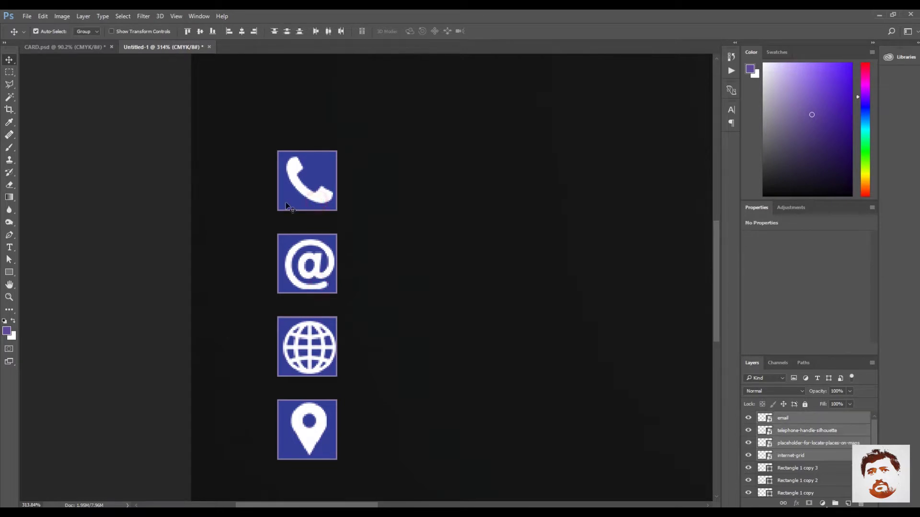
pyautogui.keyDown('shift'); pyautogui.click(281, 255); pyautogui.keyUp('shift')
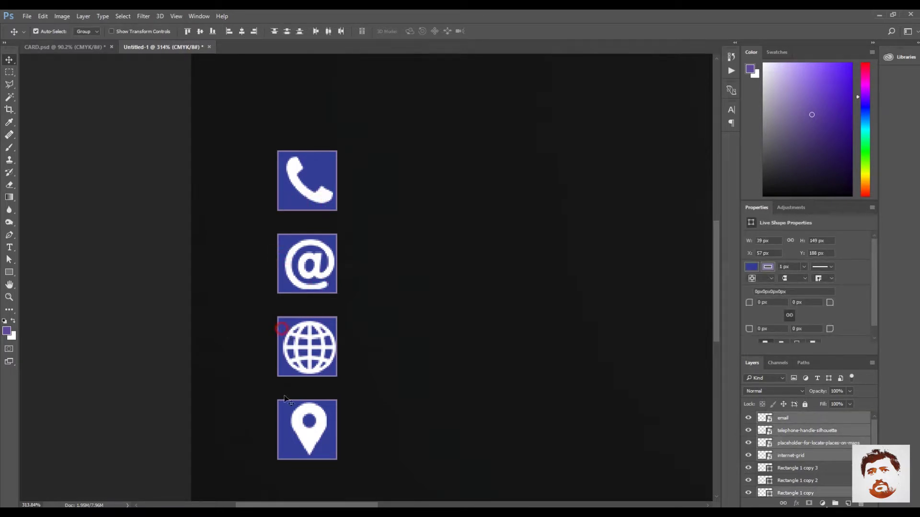
pyautogui.keyDown('shift'); pyautogui.click(281, 427); pyautogui.keyUp('shift')
pyautogui.click(243, 31)
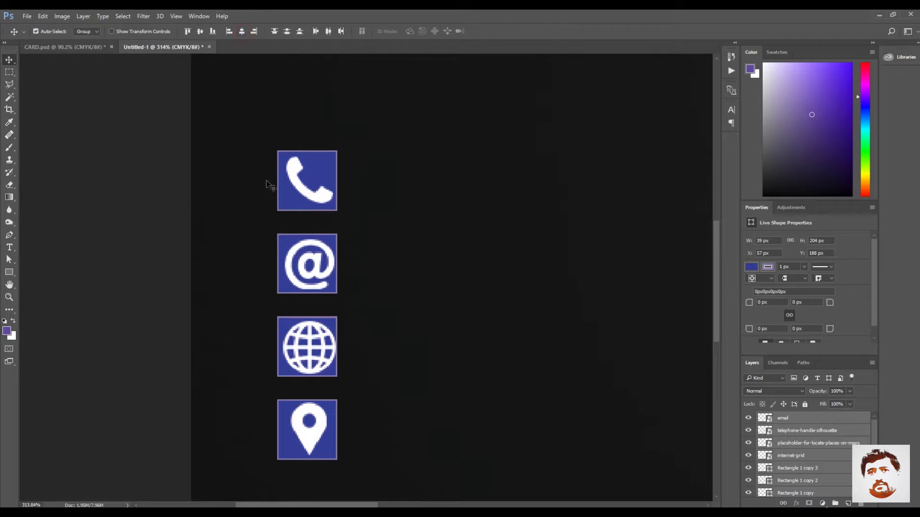
pyautogui.click(236, 351)
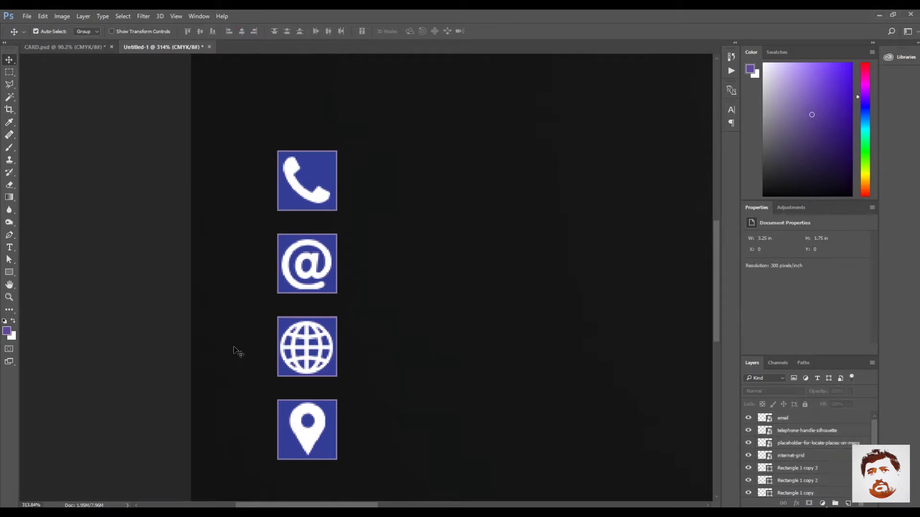
pyautogui.hotkey('ctrl', '1')
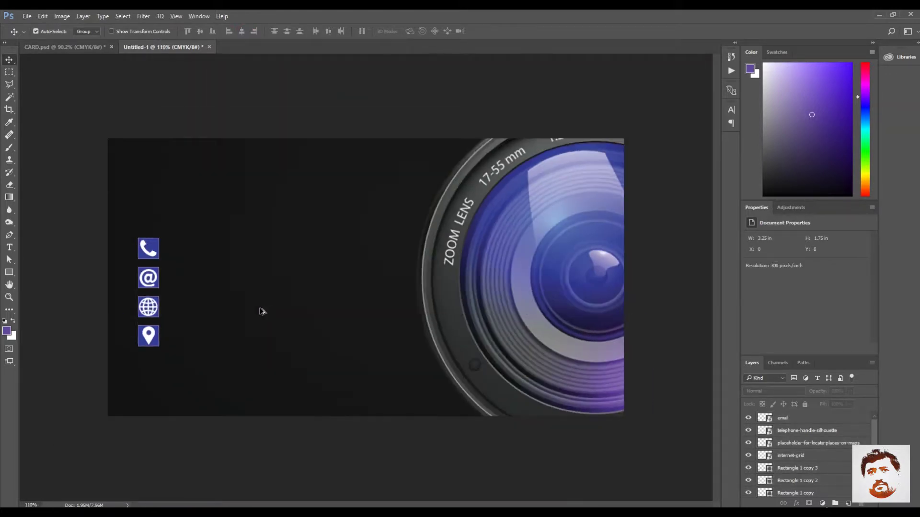
# Step: Type the cardholder's name near the card's top-left and set it Bold
pyautogui.scroll(3, 133, 218)
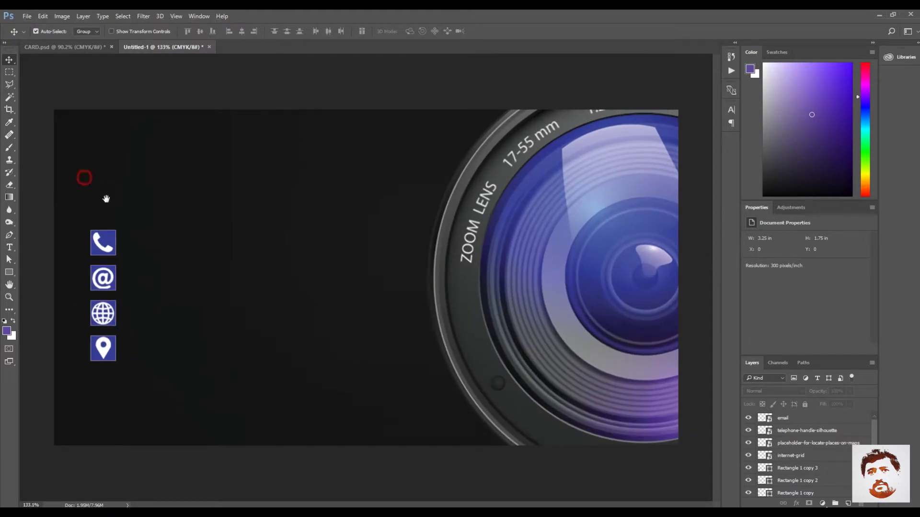
pyautogui.click(9, 248)
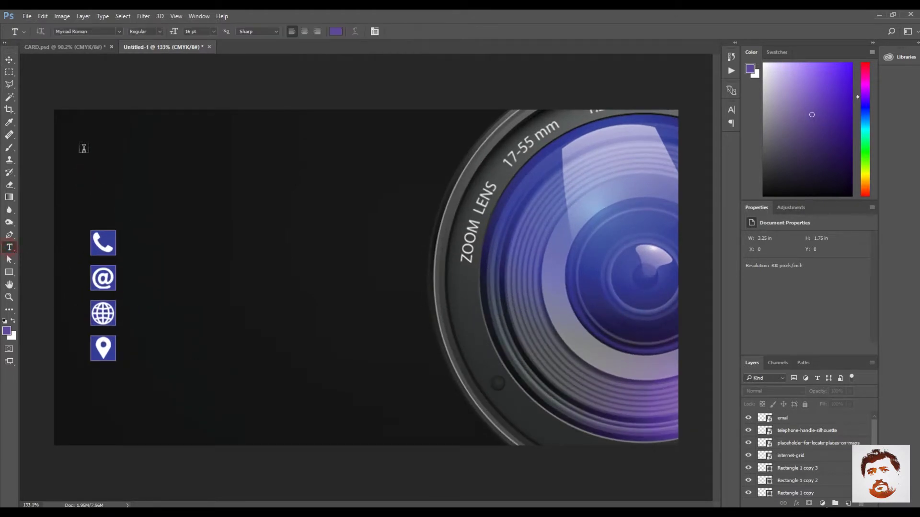
pyautogui.click(95, 162)
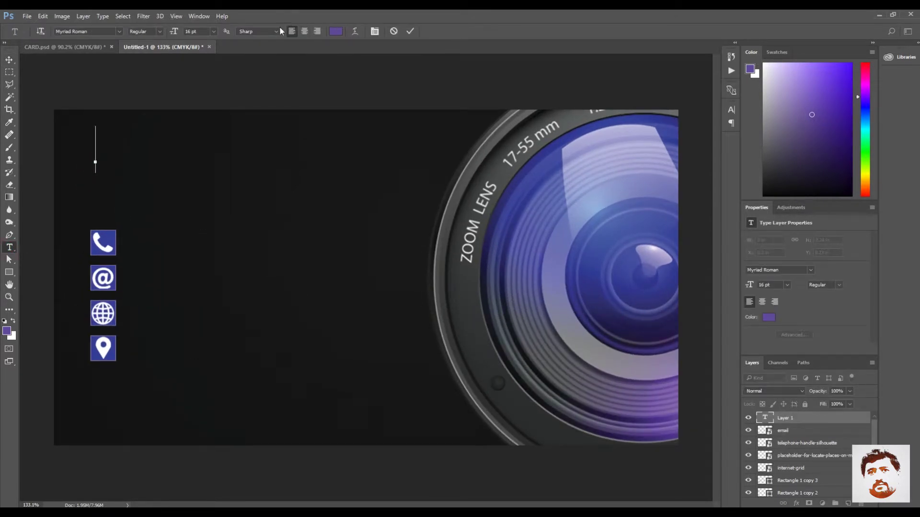
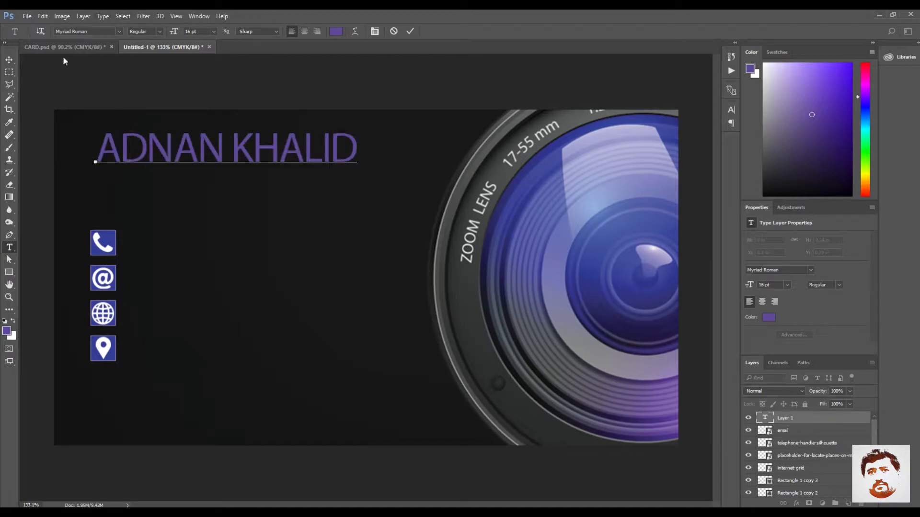
pyautogui.click(7, 60)
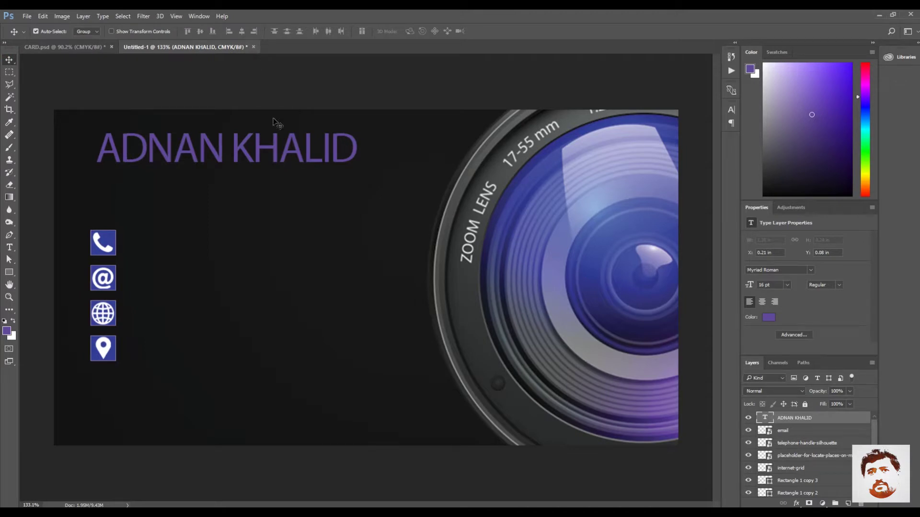
pyautogui.click(731, 109)
pyautogui.click(713, 122)
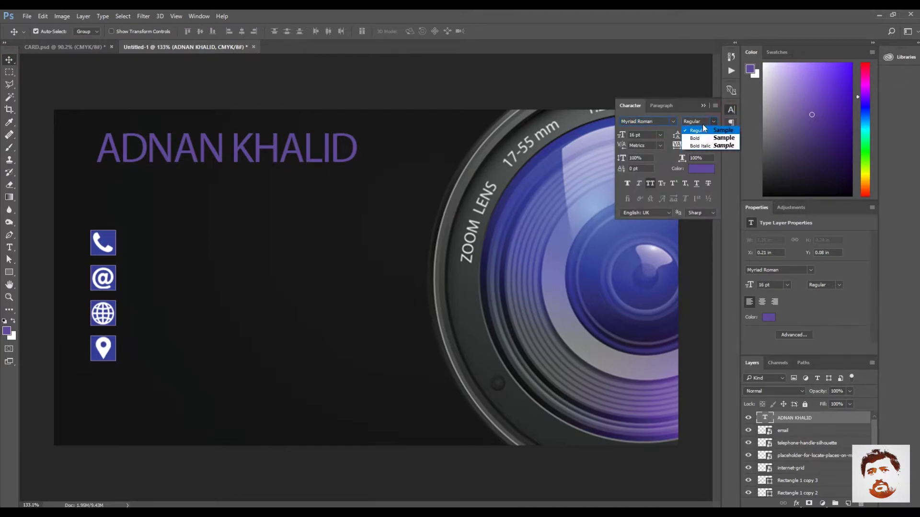
pyautogui.click(696, 139)
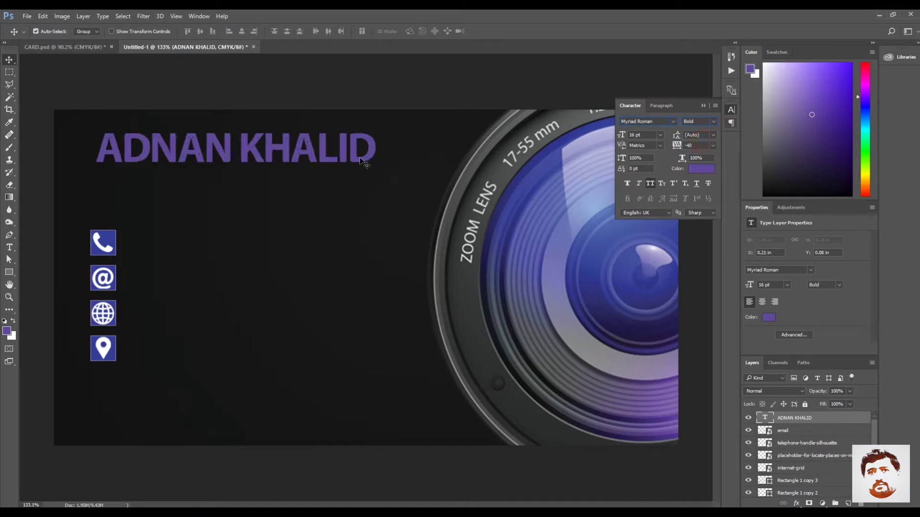
# Step: Scale the name to about 48% and Alt-drag a copy just below it
pyautogui.hotkey('ctrl', 't')
pyautogui.moveTo(375, 127)
pyautogui.mouseDown()
pyautogui.moveTo(230, 150)
pyautogui.moveTo(214, 173)
pyautogui.mouseUp()
pyautogui.press('Return')
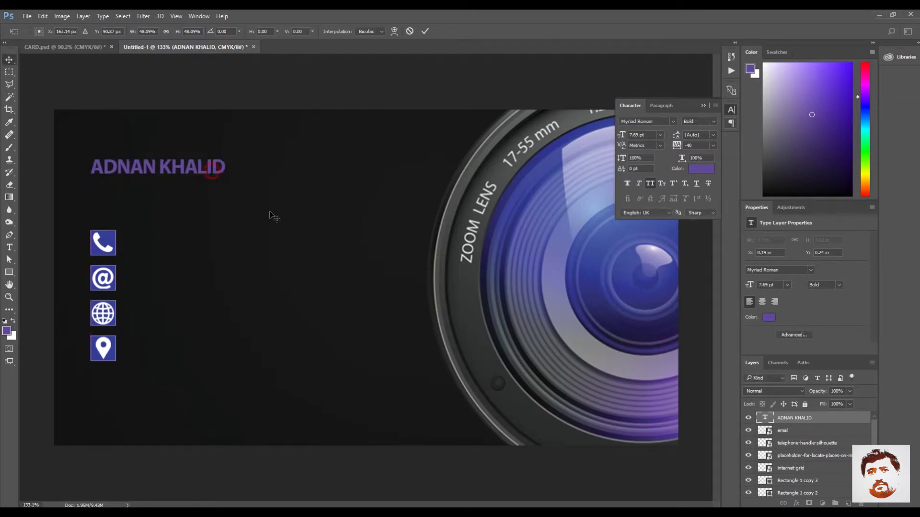
pyautogui.scroll(1, 157, 187)
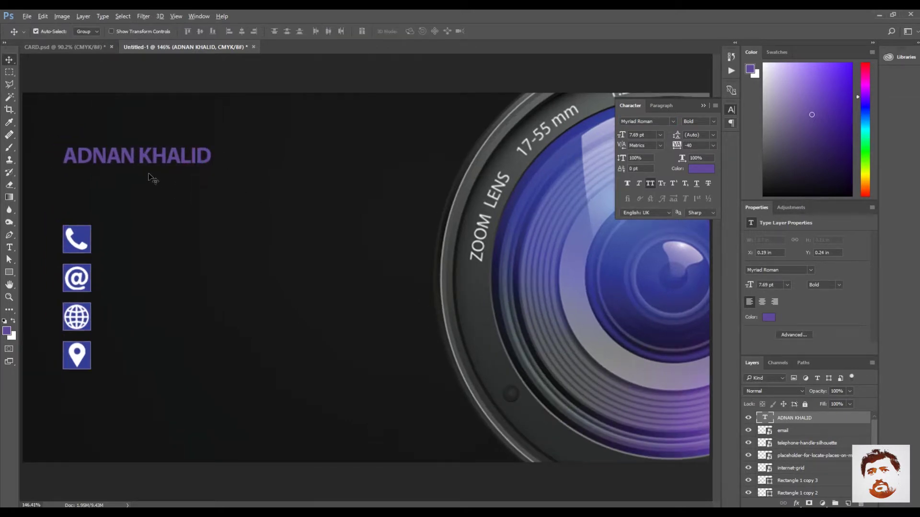
pyautogui.moveTo(150, 162); pyautogui.dragTo(152, 188)
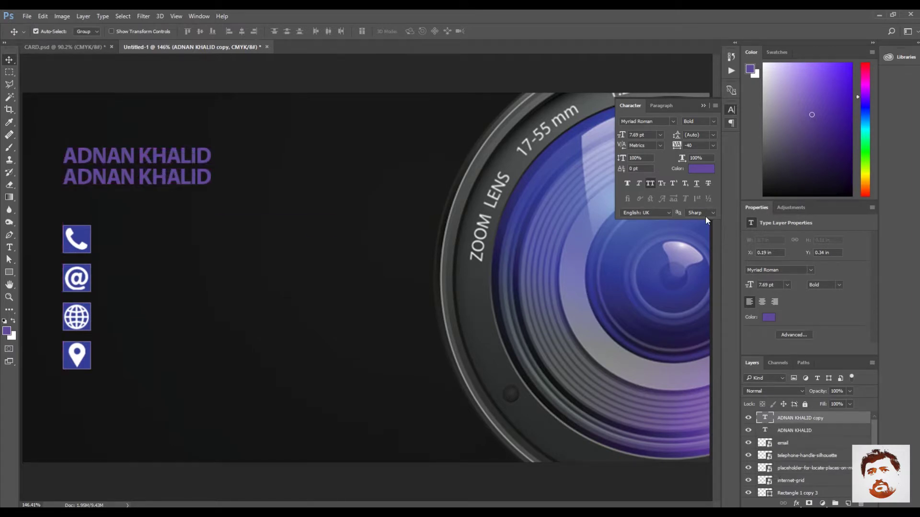
# Step: Rewrite the copied line as GRAPHIC DESIGNER in Regular weight
pyautogui.doubleClick(763, 418)
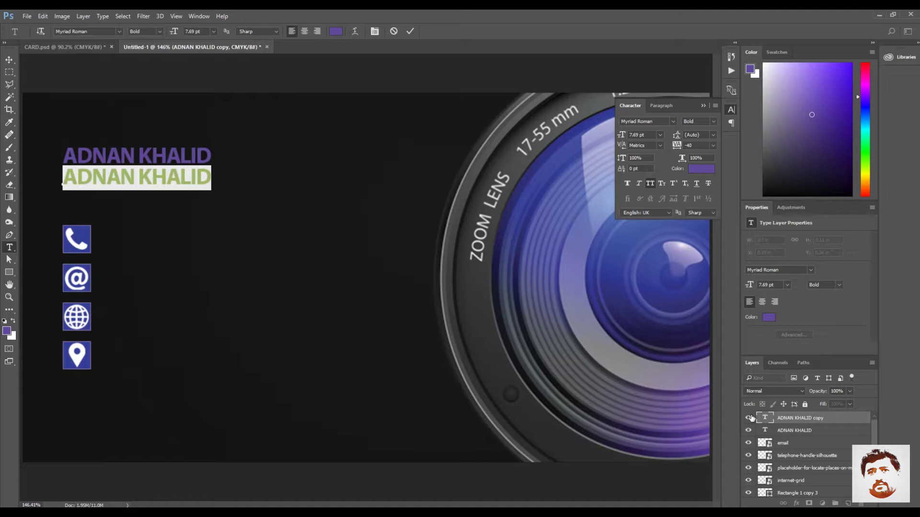
pyautogui.write('GR')
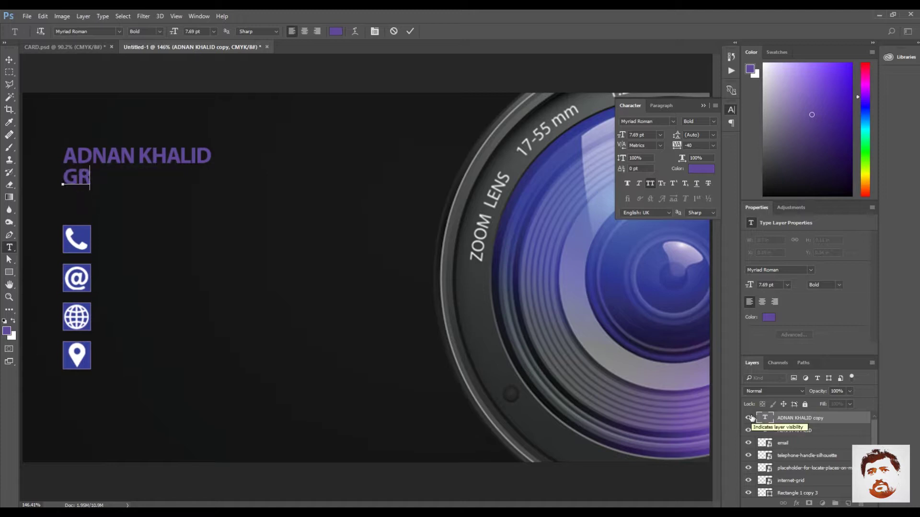
pyautogui.write('APHIC DESIGN')
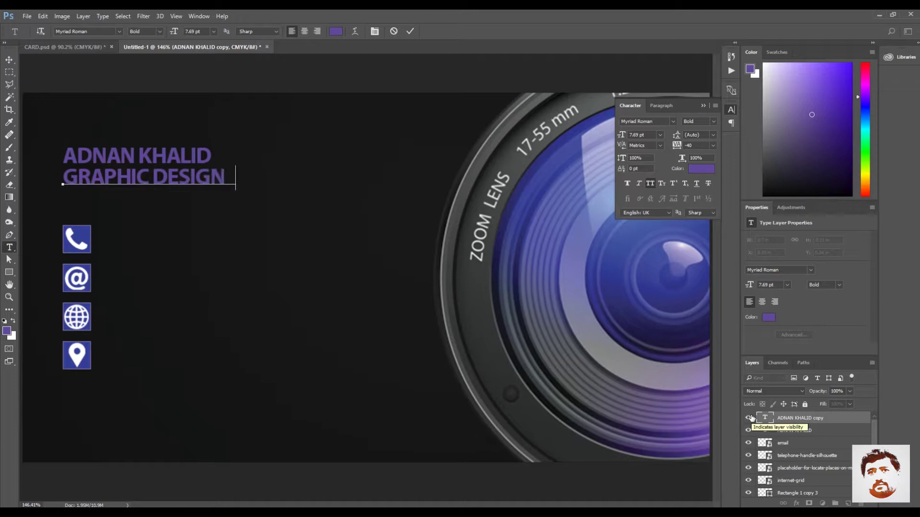
pyautogui.write('ER')
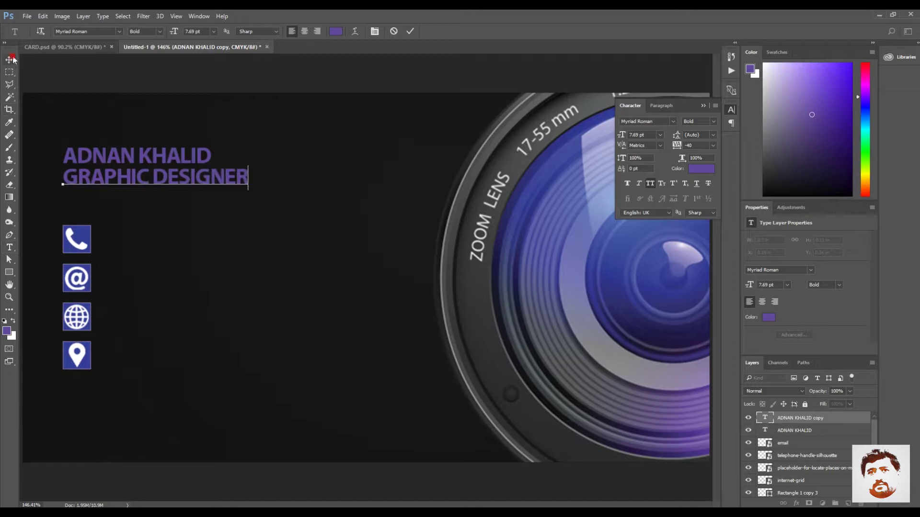
pyautogui.click(12, 58)
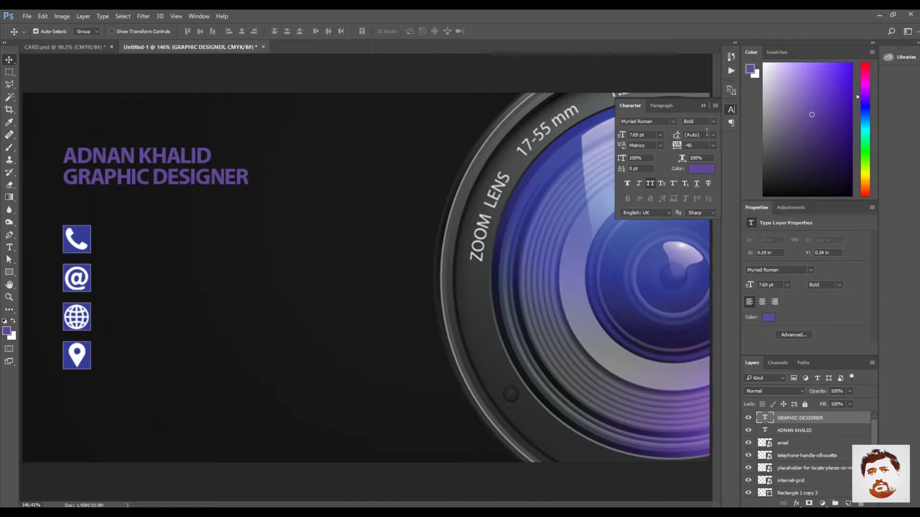
pyautogui.click(712, 121)
pyautogui.click(697, 129)
# Step: Scale the GRAPHIC DESIGNER line to about 83% and tuck it under the name
pyautogui.hotkey('ctrl', 't')
pyautogui.moveTo(236, 177); pyautogui.dragTo(170, 175)
pyautogui.press('Return')
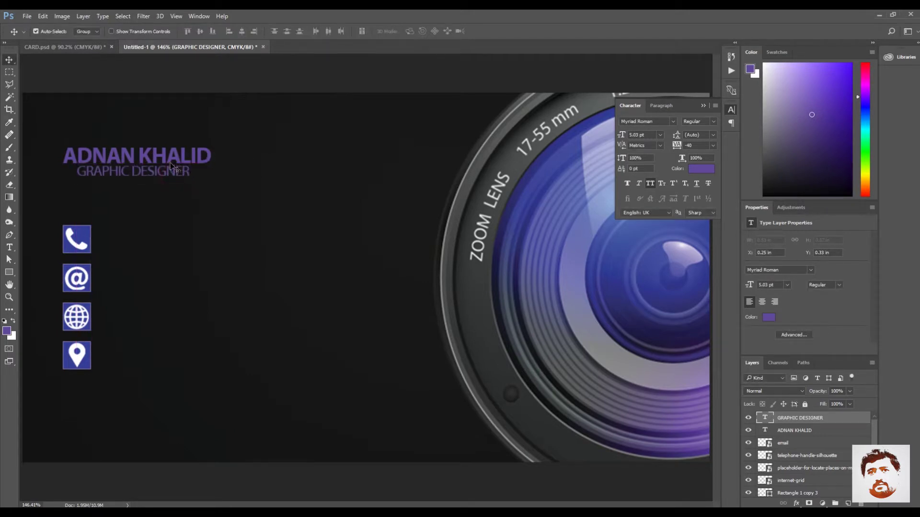
pyautogui.click(172, 184)
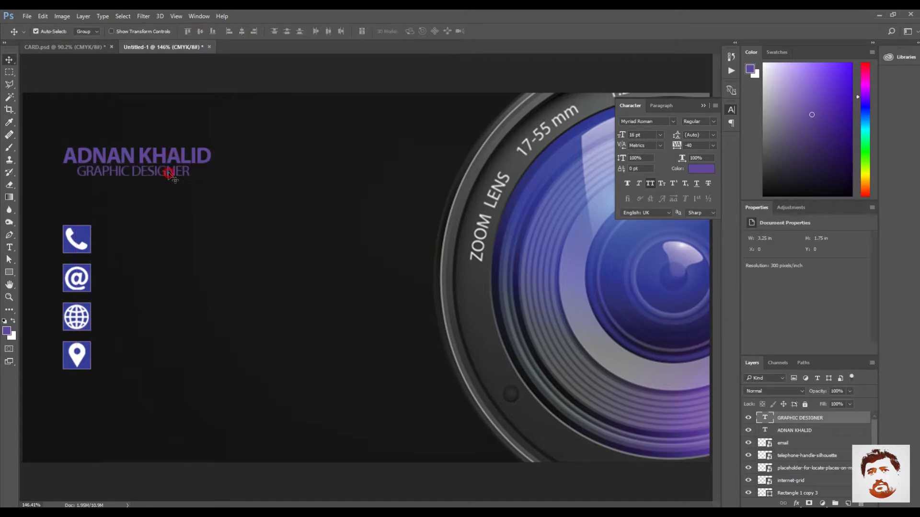
pyautogui.click(169, 174)
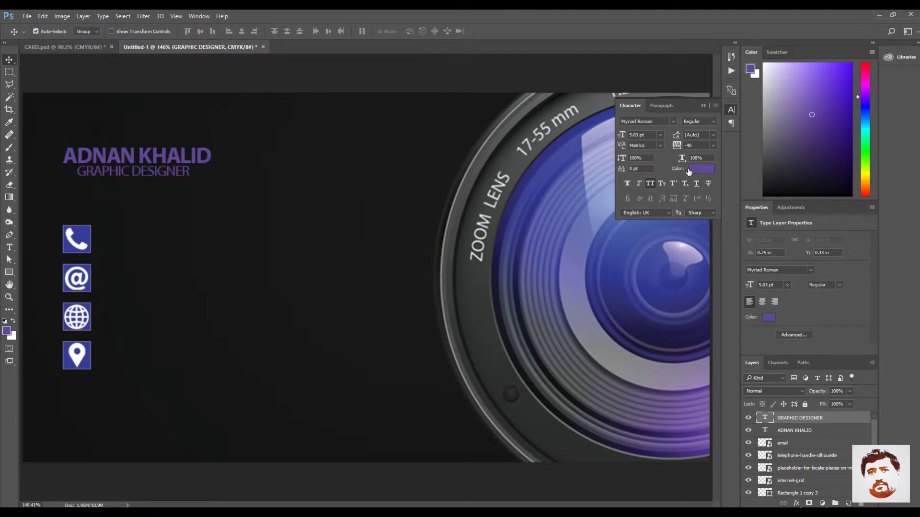
# Step: Recolour the GRAPHIC DESIGNER subtitle lavender purple #a689e1
pyautogui.click(704, 173)
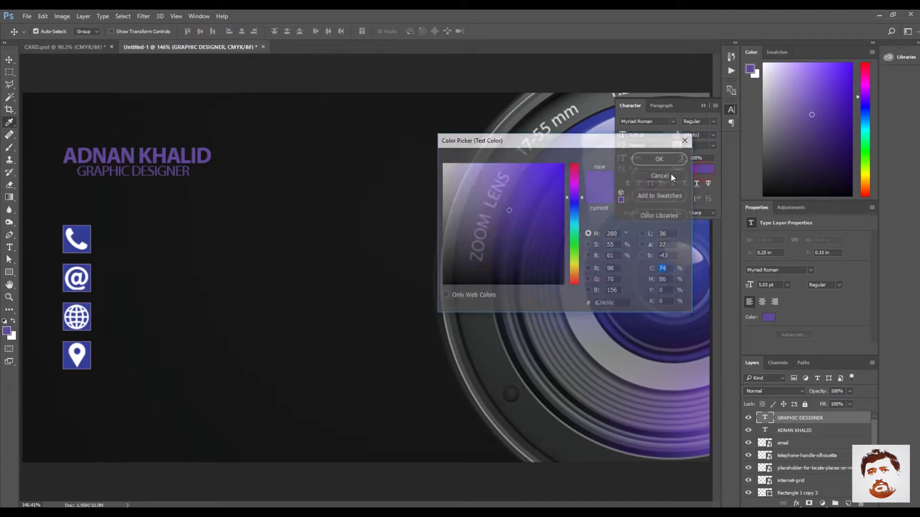
pyautogui.click(487, 193)
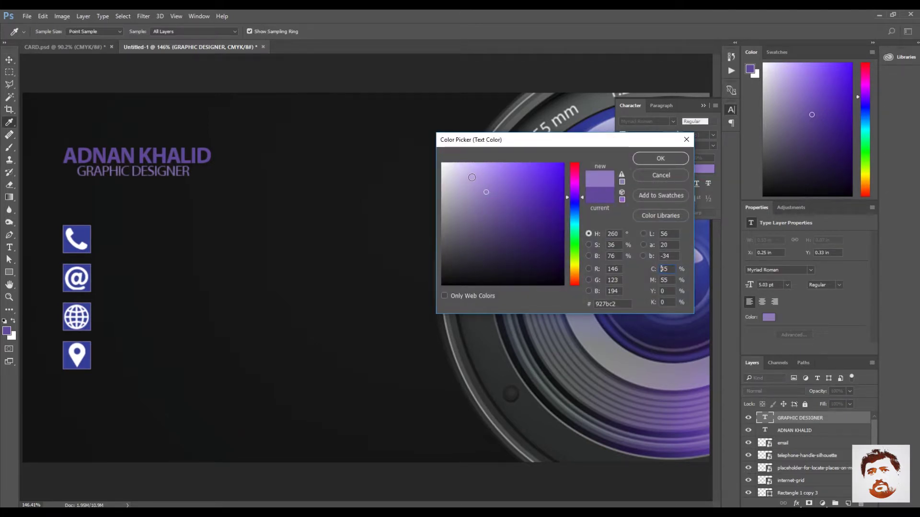
pyautogui.click(471, 177)
pyautogui.click(489, 177)
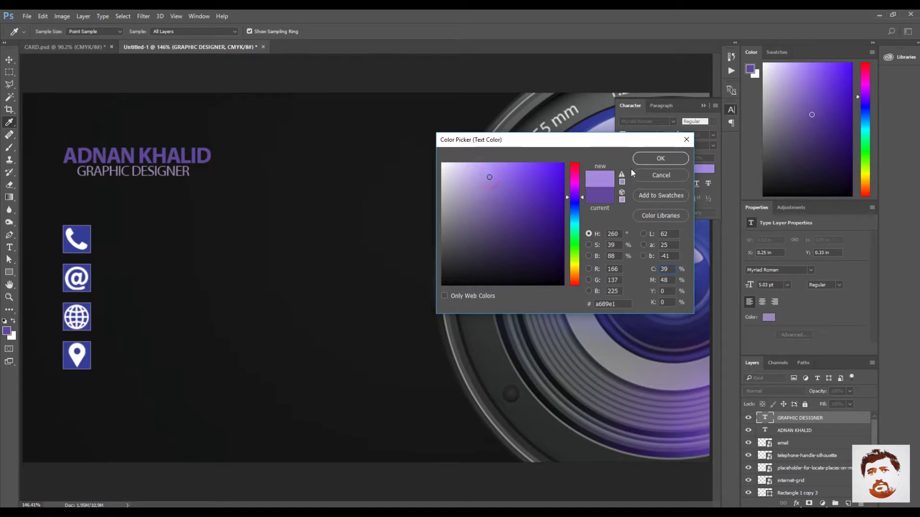
pyautogui.click(660, 158)
pyautogui.scroll(-1, 328, 271)
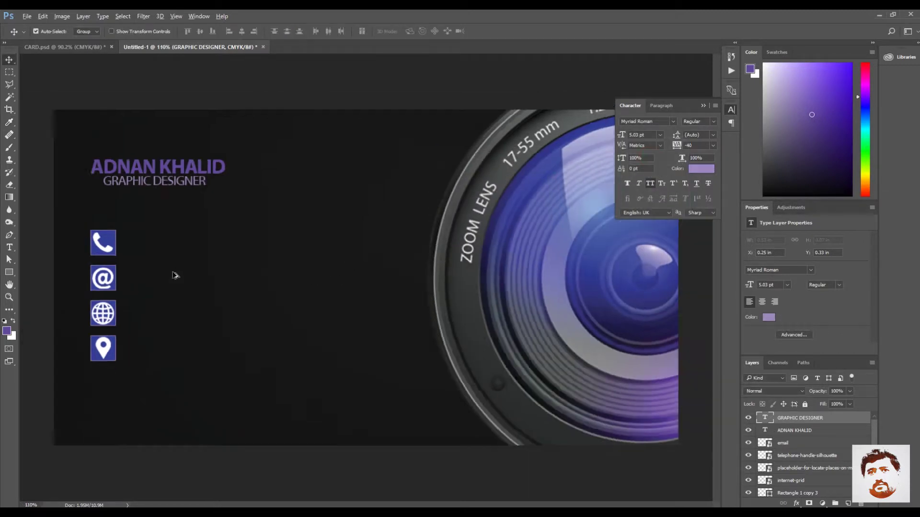
pyautogui.scroll(-1, 327, 271)
pyautogui.scroll(1, 542, 273)
# Step: Centre the GRAPHIC DESIGNER subtitle horizontally under the name
pyautogui.scroll(1, 620, 280)
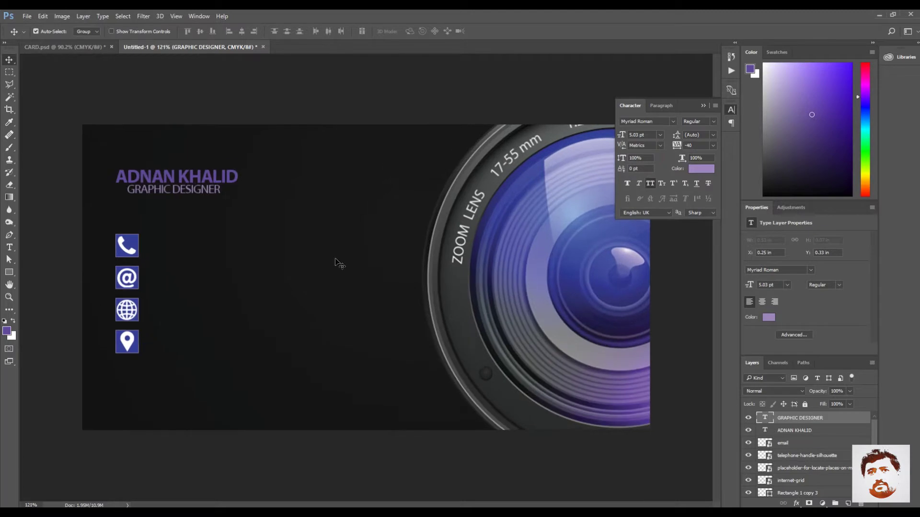
pyautogui.keyDown('shift'); pyautogui.click(193, 180); pyautogui.keyUp('shift')
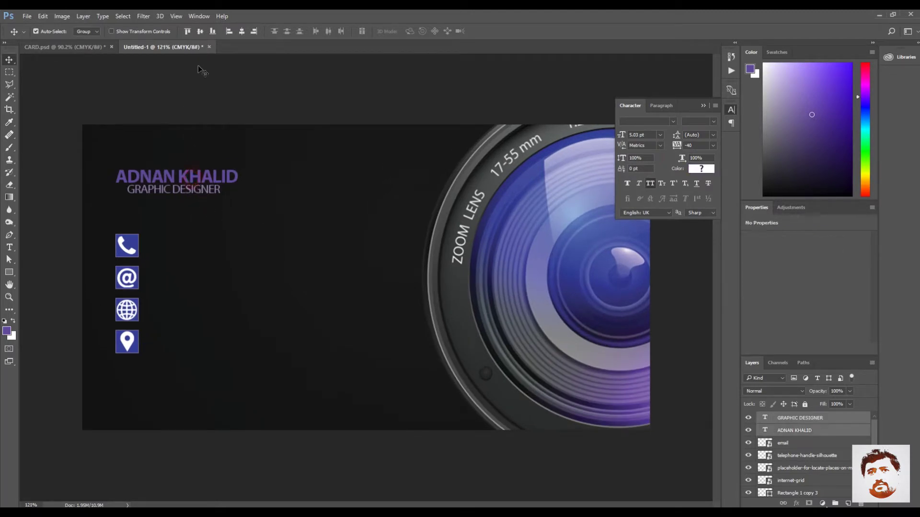
pyautogui.click(241, 32)
pyautogui.click(67, 175)
# Step: Duplicate the subtitle beside the phone icon and retype it as 456 789
pyautogui.moveTo(192, 192); pyautogui.dragTo(207, 249)
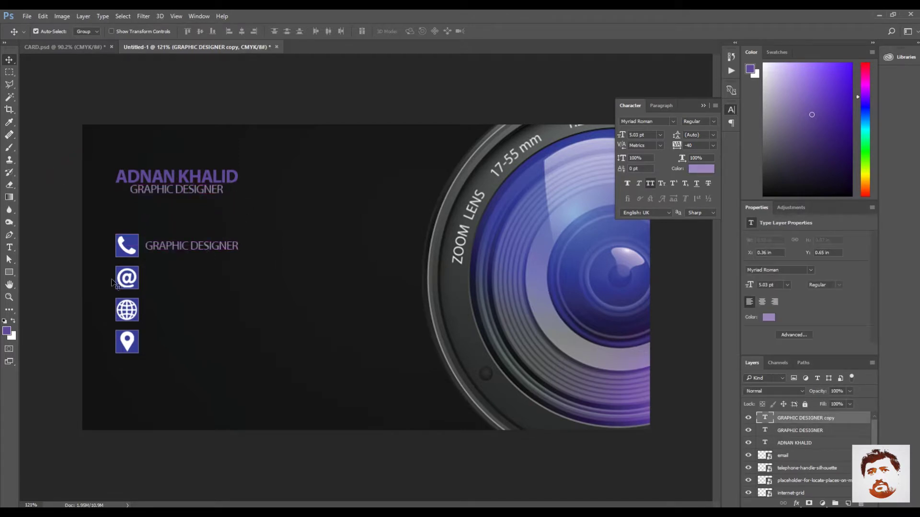
pyautogui.doubleClick(764, 418)
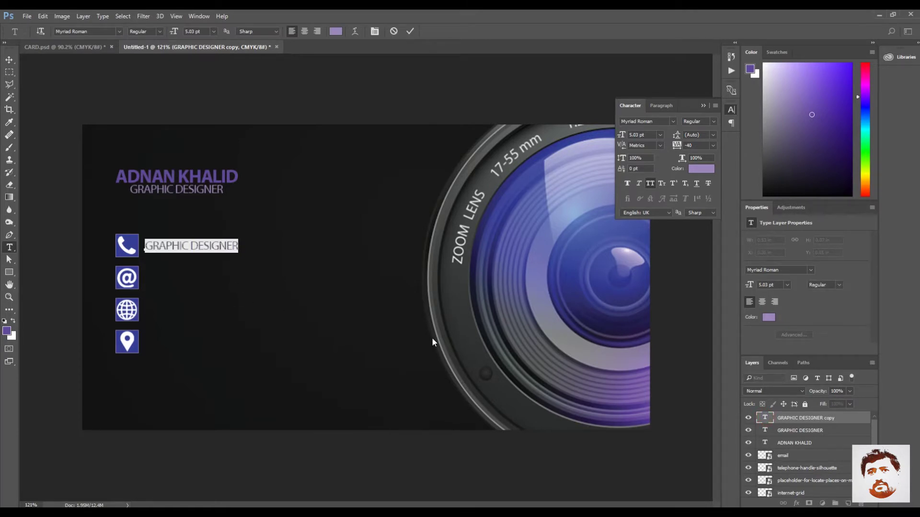
pyautogui.press('BackSpace')
pyautogui.write('+92 123')
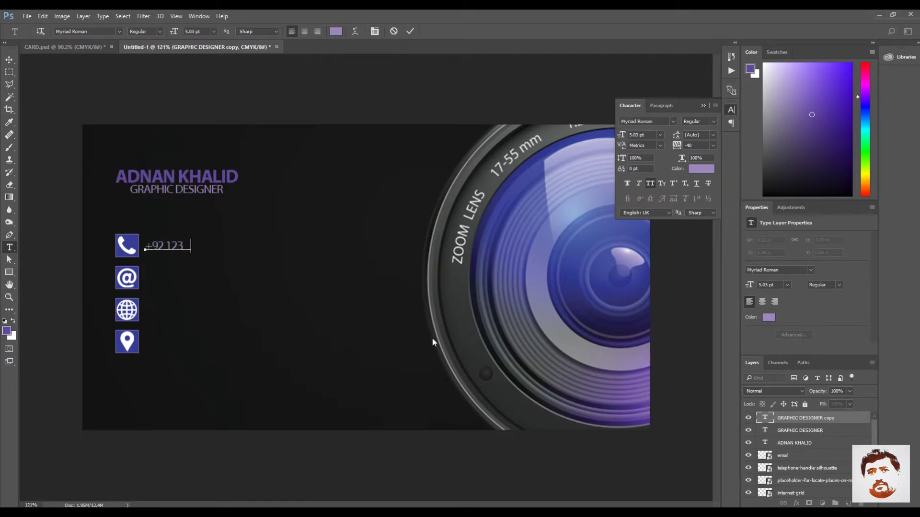
pyautogui.write('456 7')
pyautogui.write('89')
pyautogui.click(12, 58)
# Step: Copy the phone line to the @ row as the e-mail address, then duplicate it to the globe row
pyautogui.moveTo(200, 254); pyautogui.dragTo(198, 280)
pyautogui.click(11, 246)
pyautogui.press('Return')
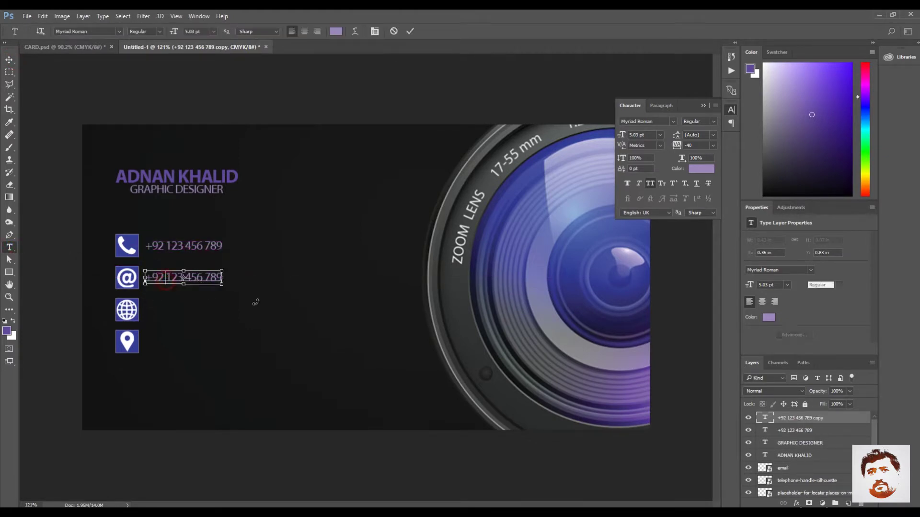
pyautogui.hotkey('ctrl', 'a')
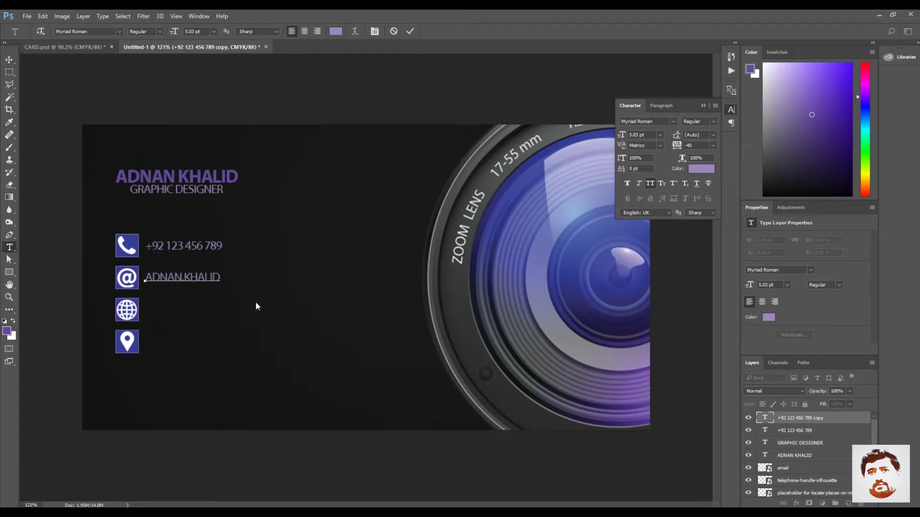
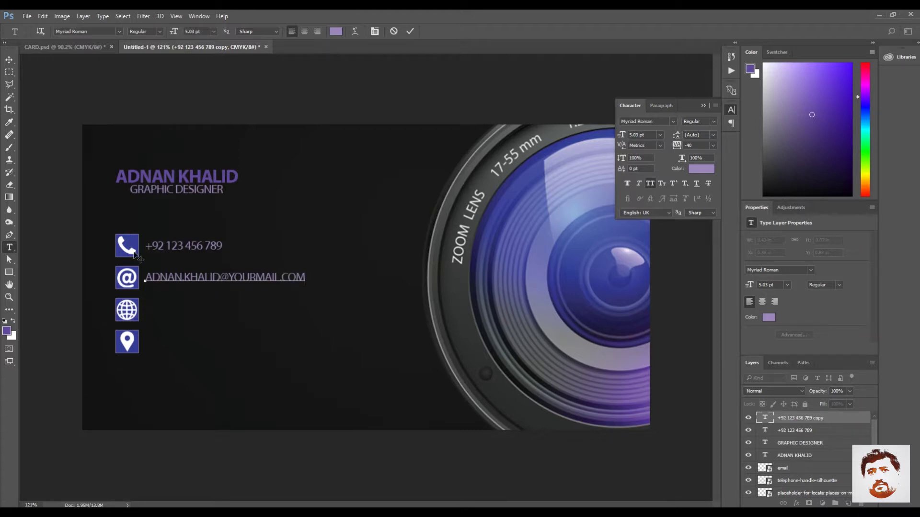
pyautogui.click(9, 60)
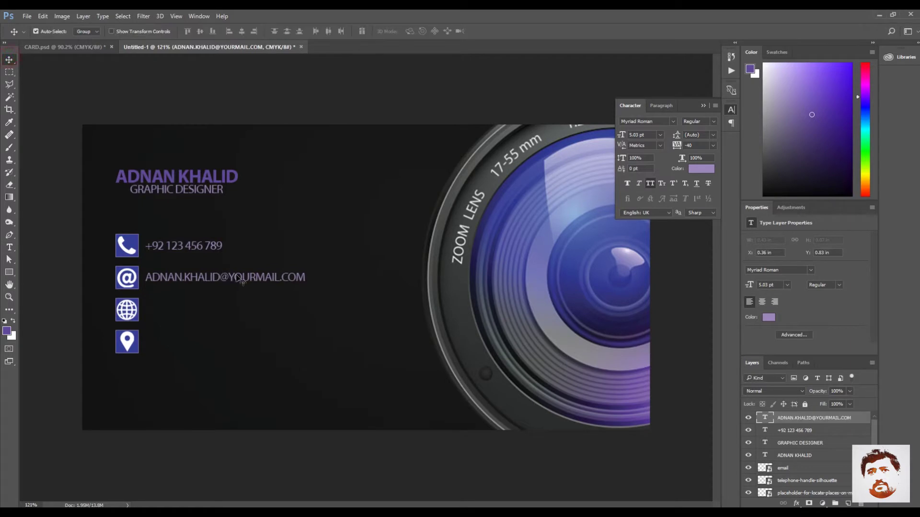
pyautogui.moveTo(248, 286); pyautogui.dragTo(250, 312)
# Step: Change the globe-row text to YOURWEB.COM
pyautogui.click(10, 247)
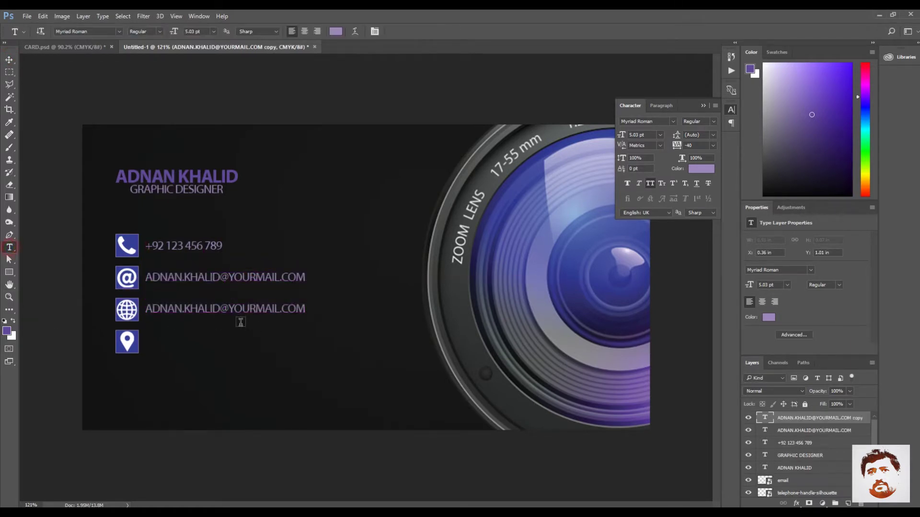
pyautogui.click(233, 309)
pyautogui.hotkey('ctrl', 'a')
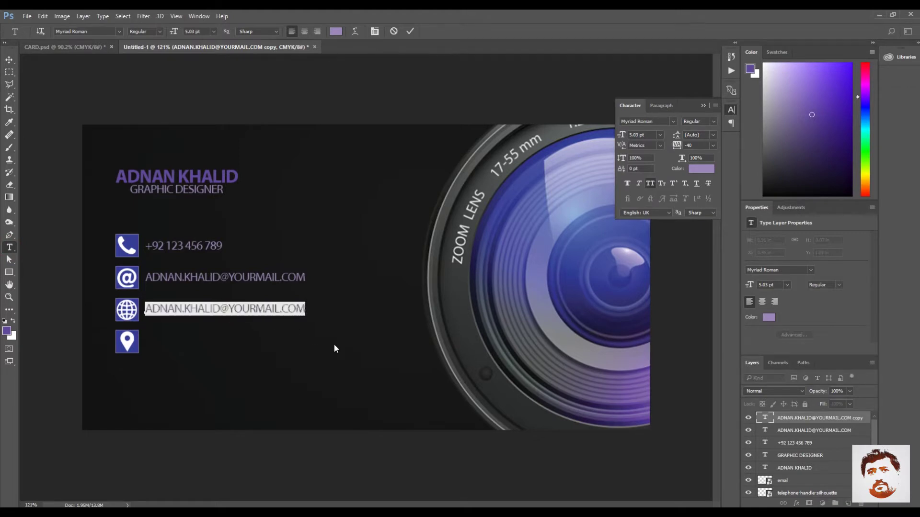
pyautogui.write('YOURWE')
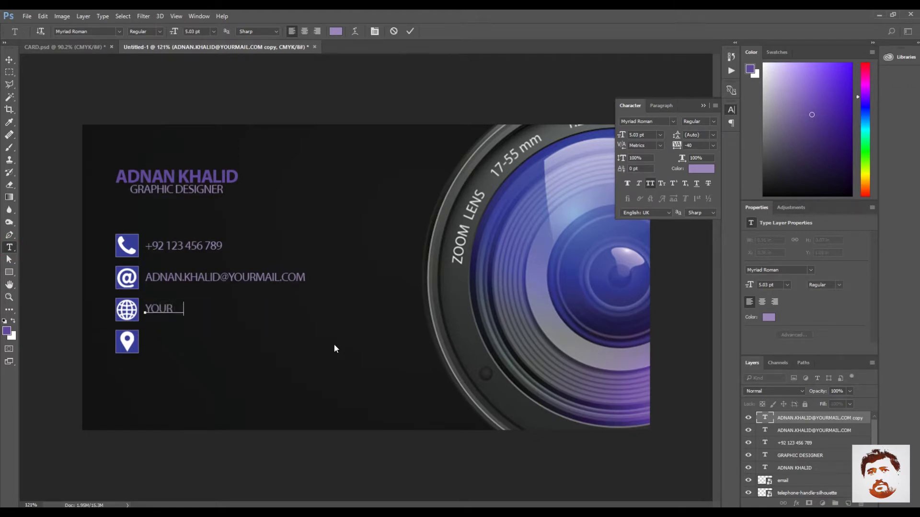
pyautogui.write('B')
pyautogui.write('.COM')
pyautogui.click(8, 61)
# Step: Copy the website line beside the pin icon and retype it as the postal address
pyautogui.moveTo(192, 312); pyautogui.dragTo(191, 343)
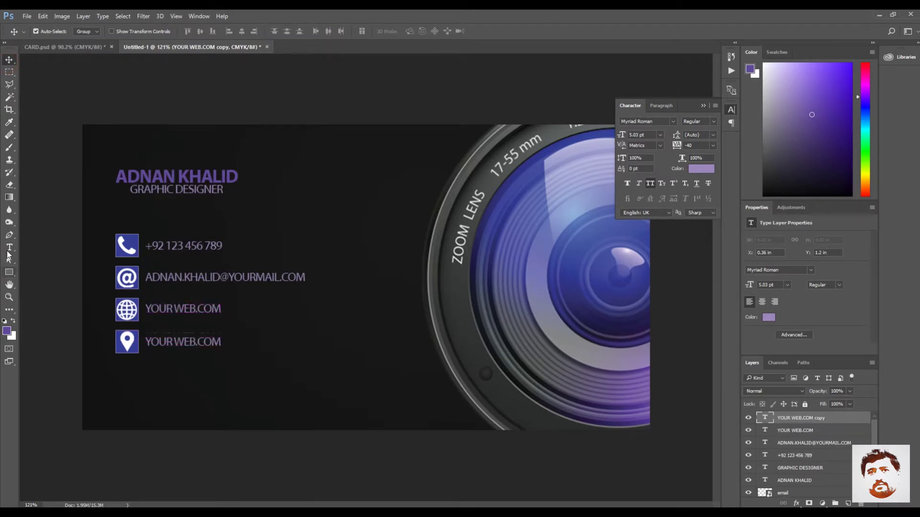
pyautogui.click(9, 247)
pyautogui.doubleClick(180, 343)
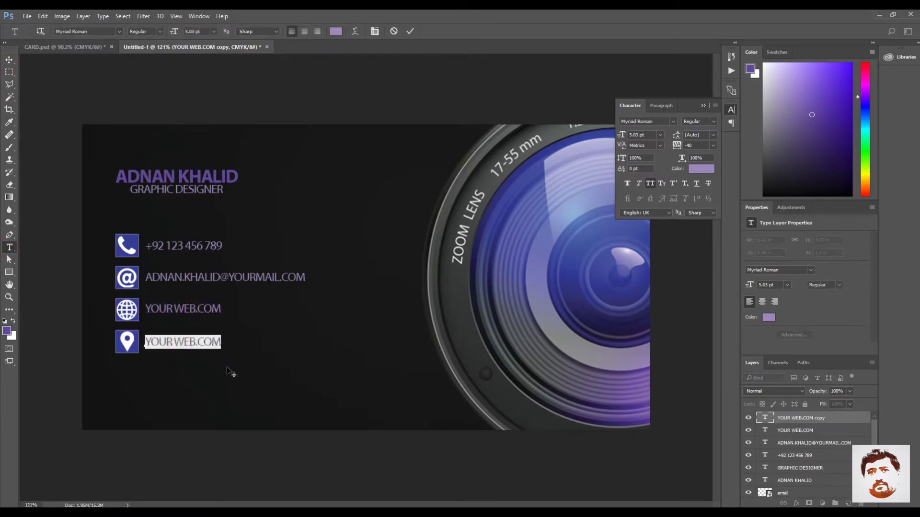
pyautogui.write('LAHORE, PA')
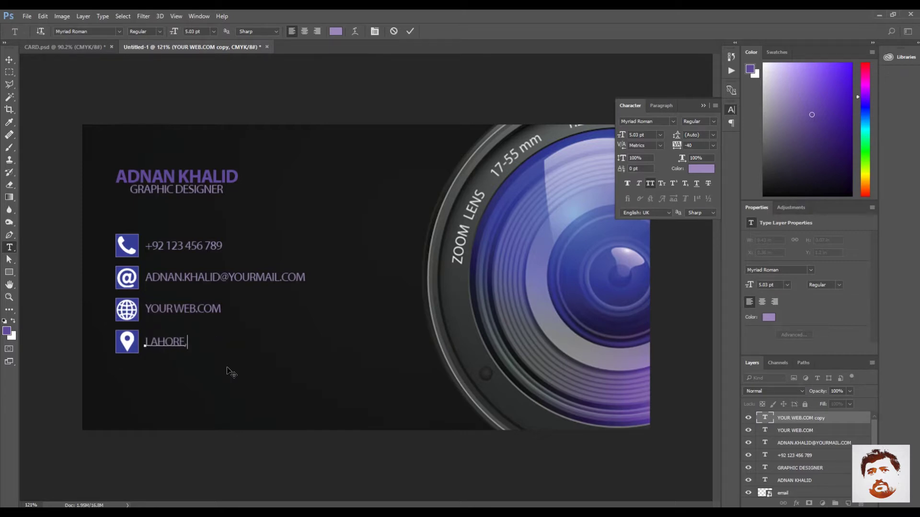
pyautogui.write('KISTAN P/O L')
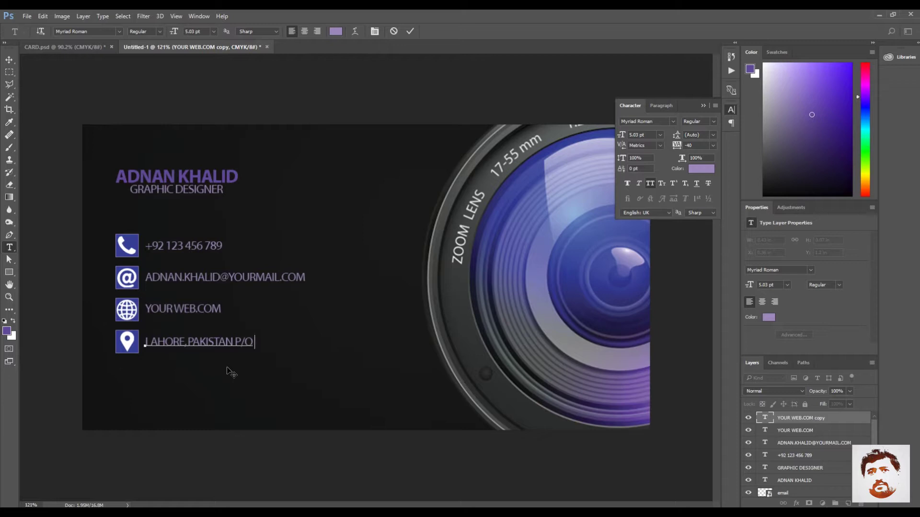
pyautogui.write('HR')
pyautogui.click(9, 59)
pyautogui.click(82, 314)
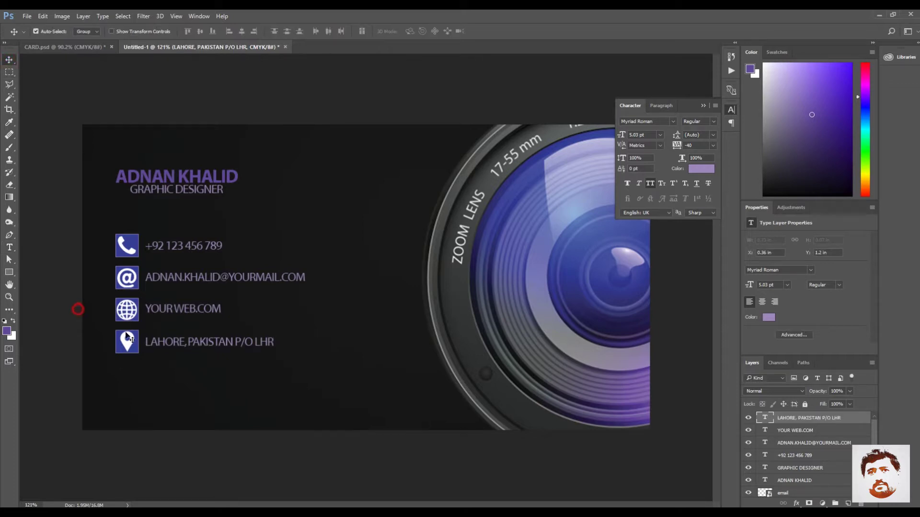
pyautogui.click(183, 349)
pyautogui.click(70, 373)
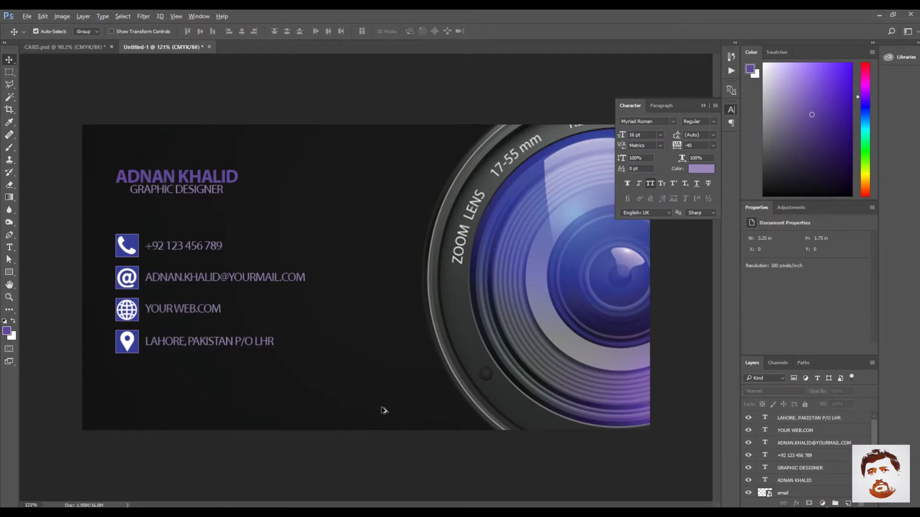
pyautogui.hotkey('ctrl', '-')
pyautogui.hotkey('ctrl', '+')
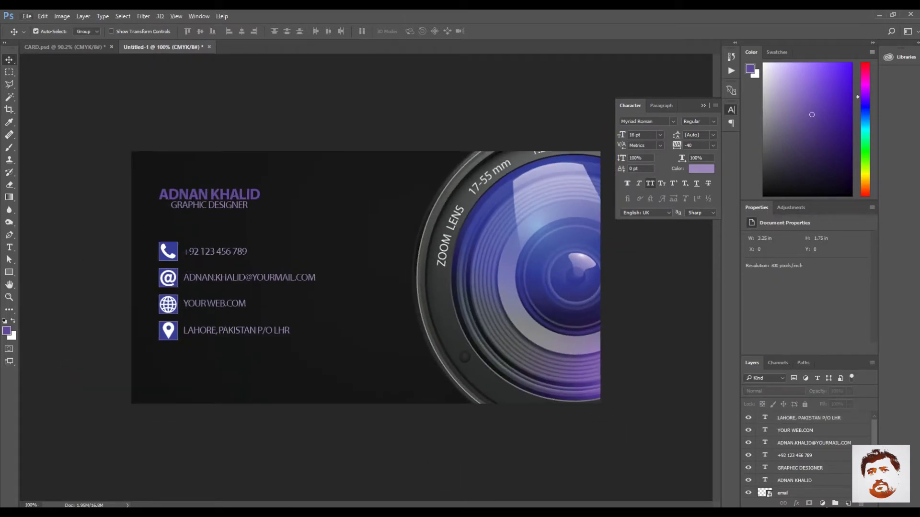
# Step: Drag blue-background-023.jpg from the tutorial folder into the Photoshop card document
pyautogui.click(243, 478)
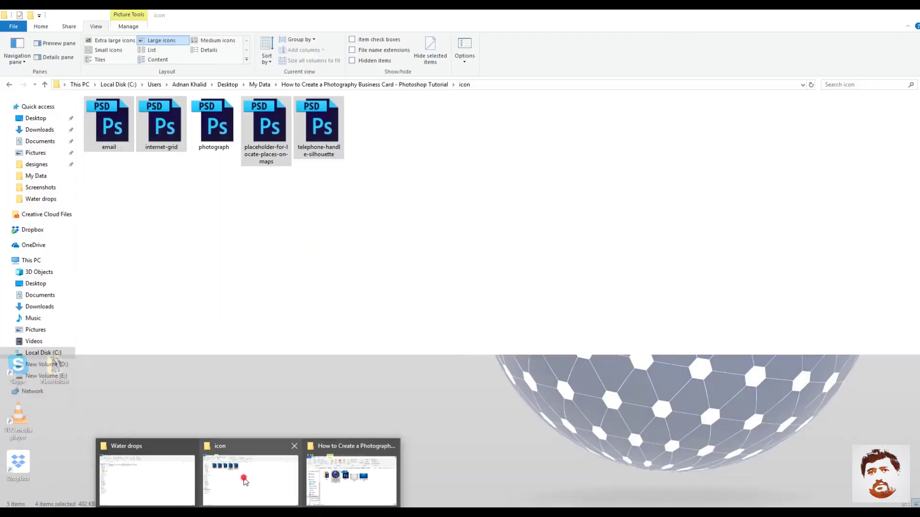
pyautogui.click(9, 85)
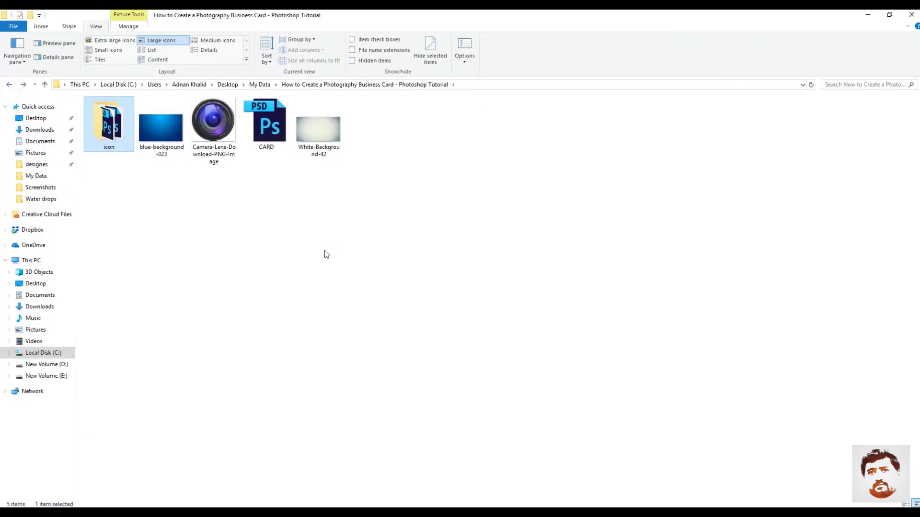
pyautogui.moveTo(160, 127); pyautogui.dragTo(379, 444)
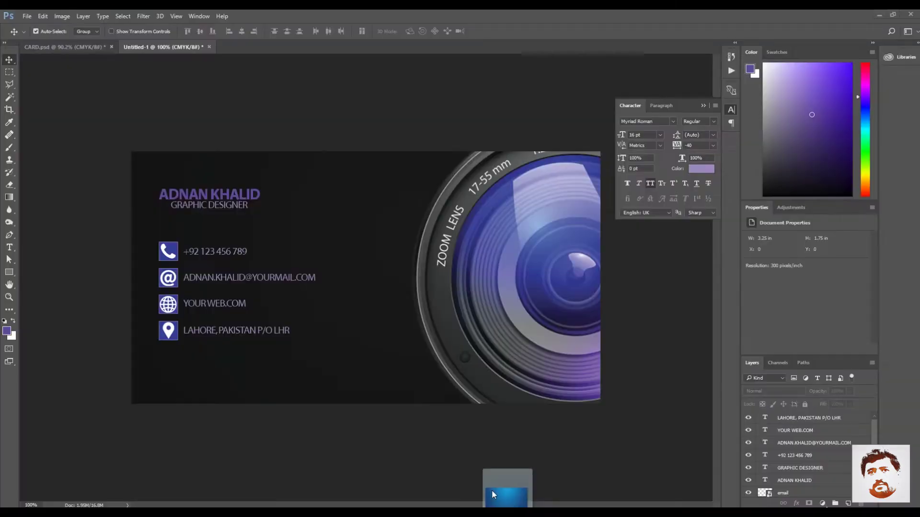
pyautogui.moveTo(377, 443)
pyautogui.mouseDown()
pyautogui.moveTo(369, 339)
pyautogui.moveTo(383, 335)
pyautogui.mouseUp()
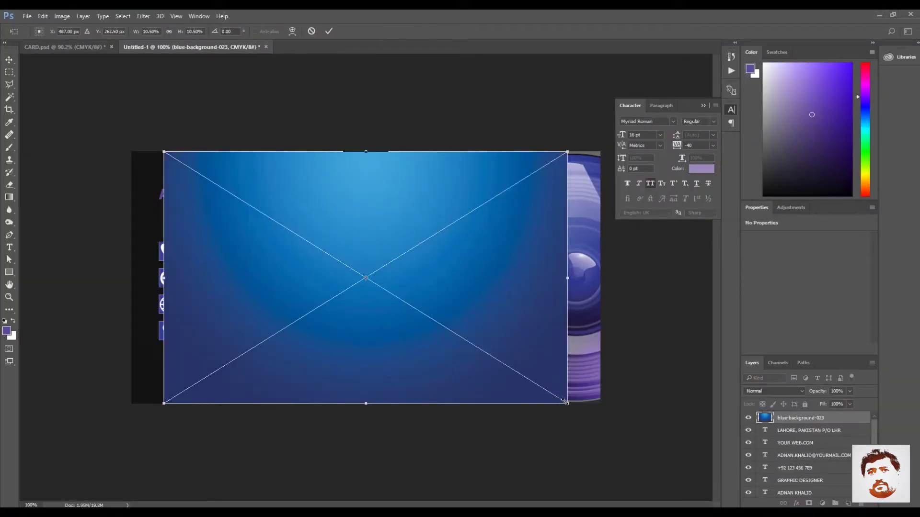
# Step: Place the blue-background-023 image to fill the card, just above Background
pyautogui.moveTo(594, 430); pyautogui.dragTo(600, 432)
pyautogui.press('Return')
pyautogui.moveTo(832, 421); pyautogui.dragTo(826, 491)
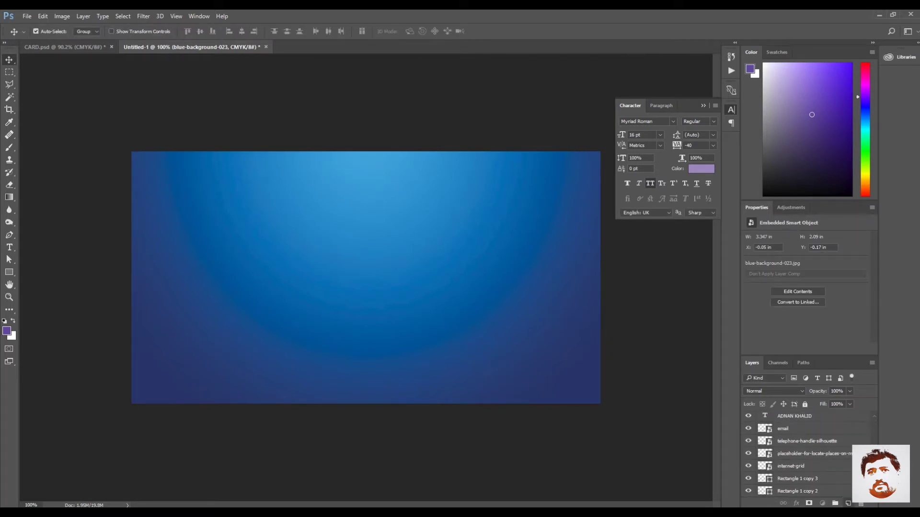
pyautogui.moveTo(826, 491); pyautogui.dragTo(832, 485)
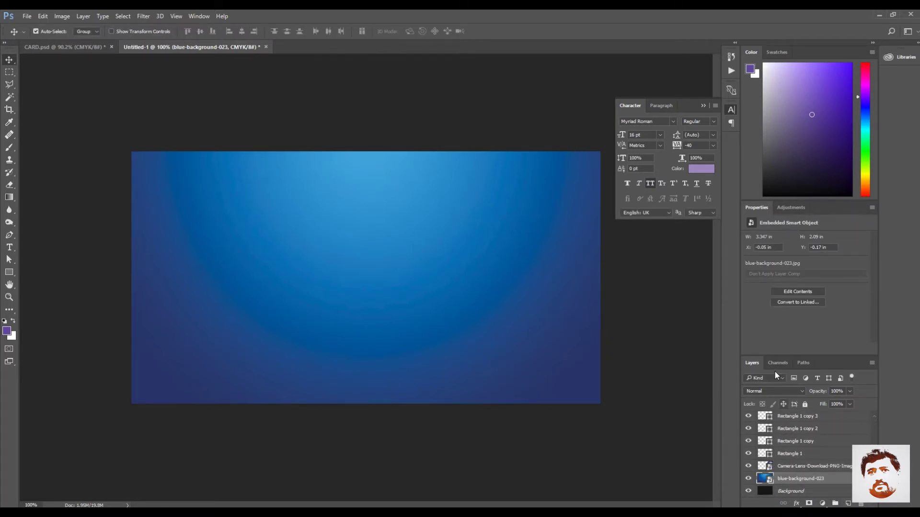
# Step: Blend the texture in Overlay mode at 32% opacity and 73% fill
pyautogui.click(782, 391)
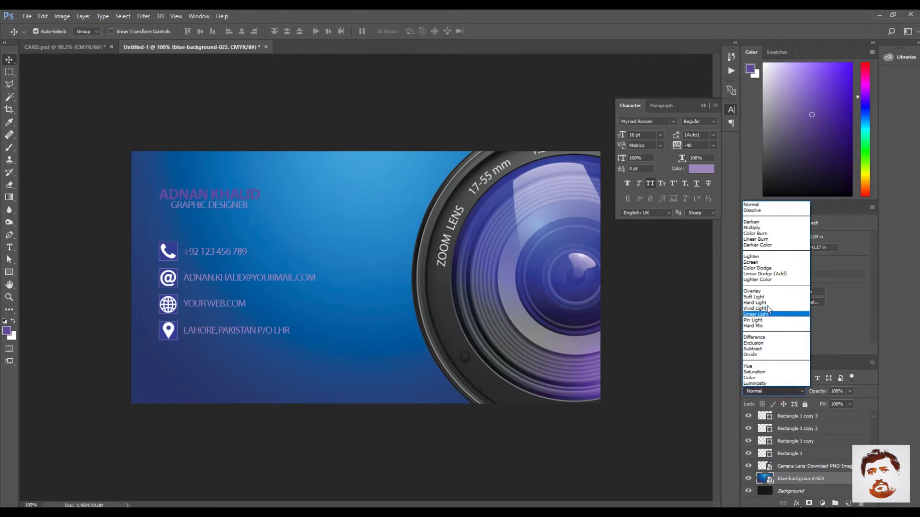
pyautogui.click(766, 291)
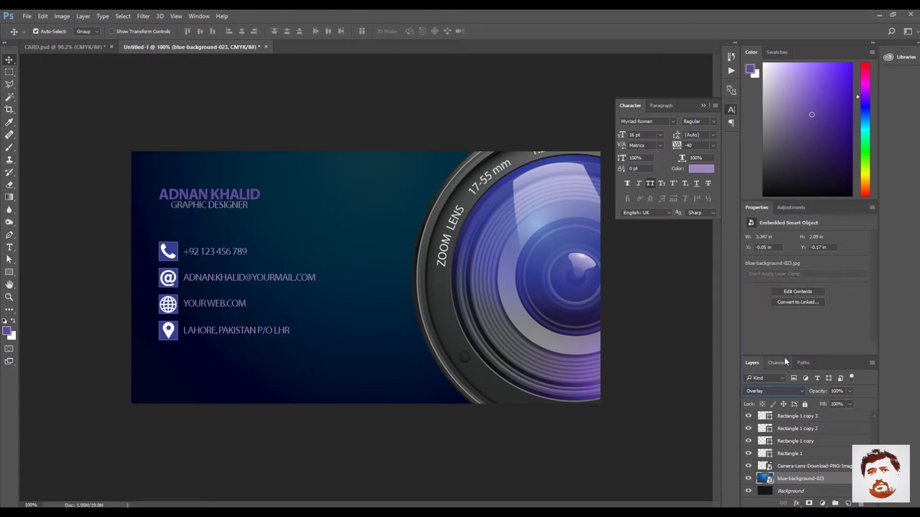
pyautogui.click(849, 392)
pyautogui.moveTo(832, 403); pyautogui.dragTo(817, 406)
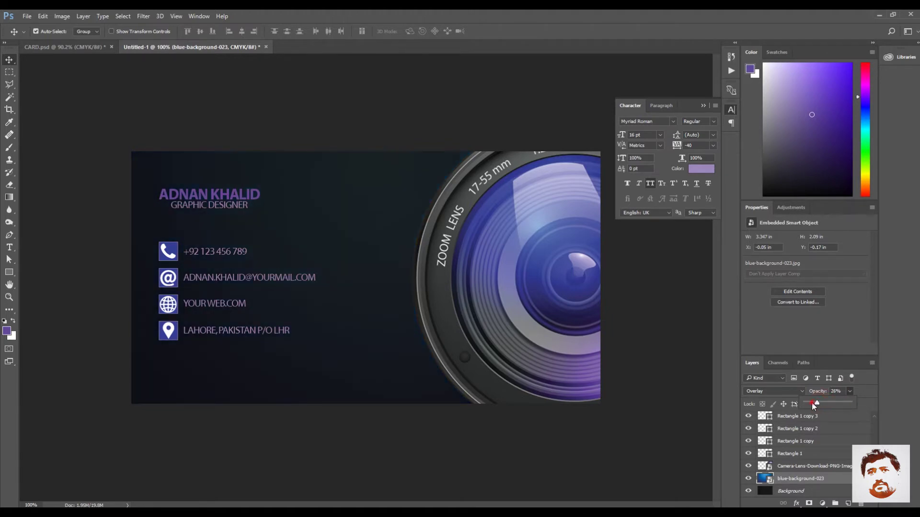
pyautogui.moveTo(821, 406); pyautogui.dragTo(838, 416)
pyautogui.click(850, 391)
pyautogui.click(849, 404)
pyautogui.click(493, 437)
pyautogui.scroll(-3, 437, 349)
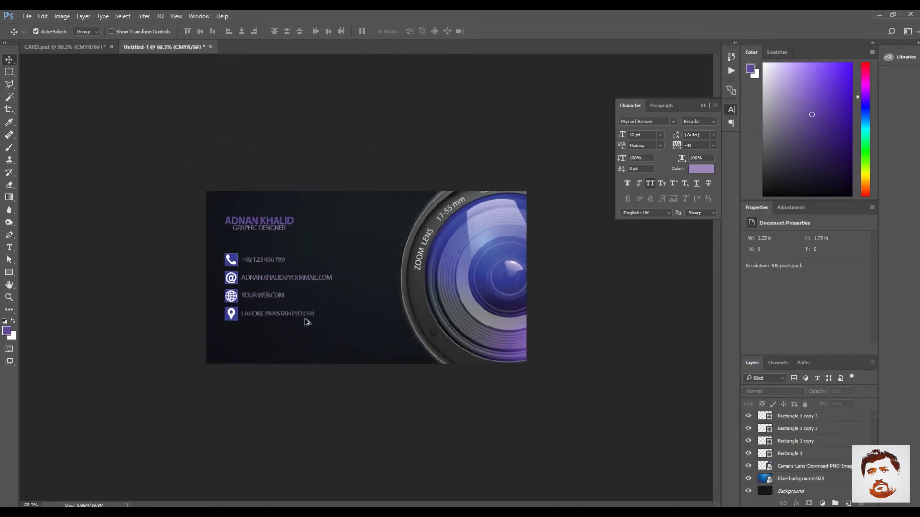
# Step: Show rulers and add guides along the card's top, bottom, left and right edges
pyautogui.scroll(3, 308, 318)
pyautogui.scroll(-1, 282, 263)
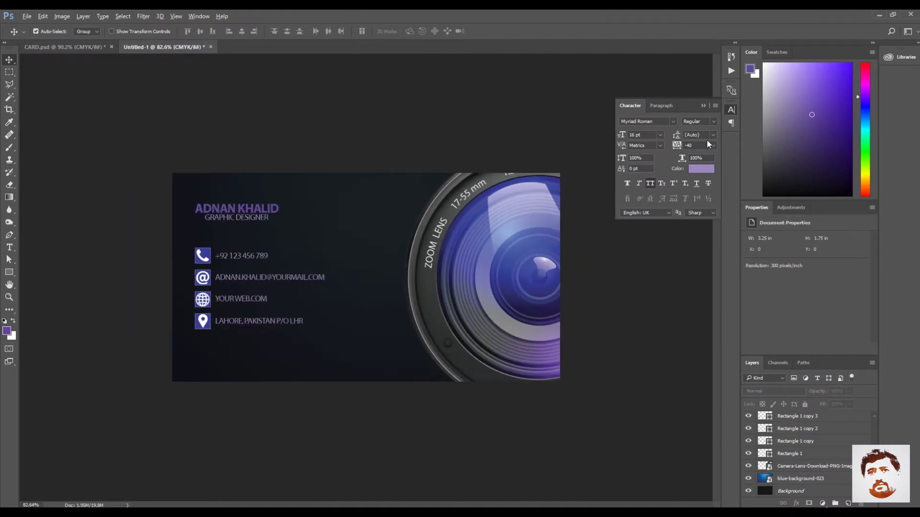
pyautogui.click(704, 104)
pyautogui.scroll(3, 875, 427)
pyautogui.scroll(-3, 876, 428)
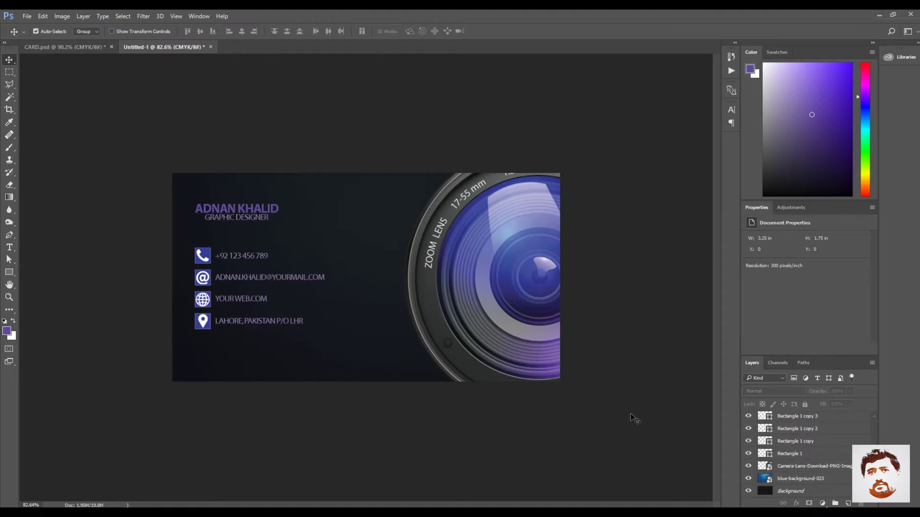
pyautogui.hotkey('ctrl', 'r')
pyautogui.moveTo(383, 58); pyautogui.dragTo(383, 177)
pyautogui.moveTo(352, 59); pyautogui.dragTo(346, 386)
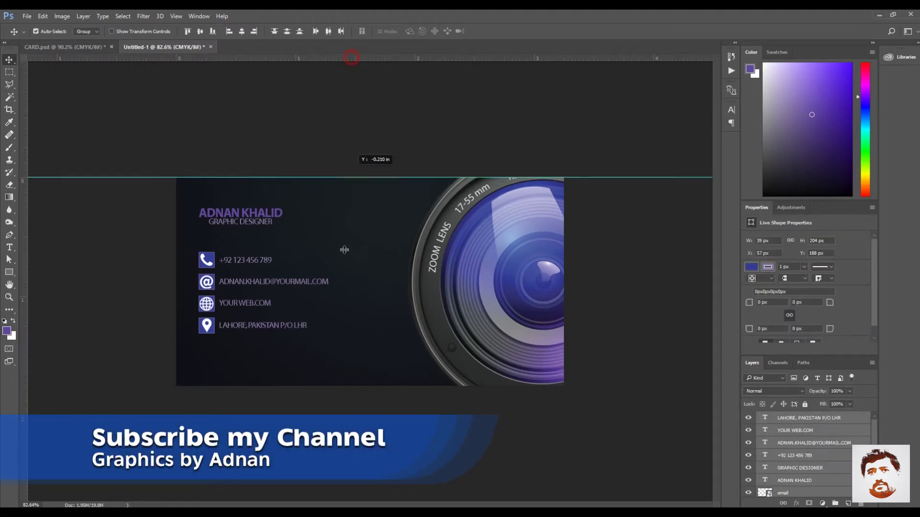
pyautogui.moveTo(22, 237); pyautogui.dragTo(175, 302)
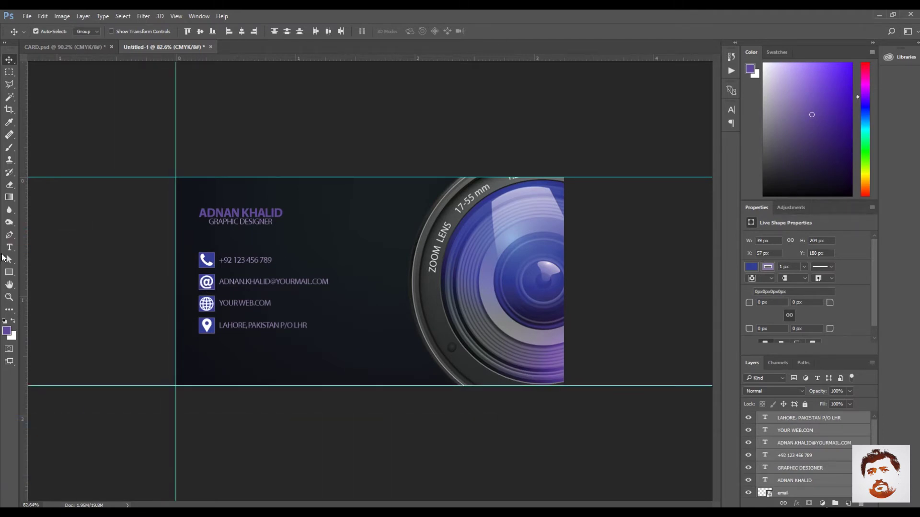
pyautogui.moveTo(22, 258)
pyautogui.mouseDown()
pyautogui.moveTo(550, 323)
pyautogui.moveTo(564, 314)
pyautogui.mouseUp()
# Step: Resize the canvas to 3.5 × 2 inches and enlarge the current layer about 108%
pyautogui.hotkey('ctrl', 'alt', 'c')
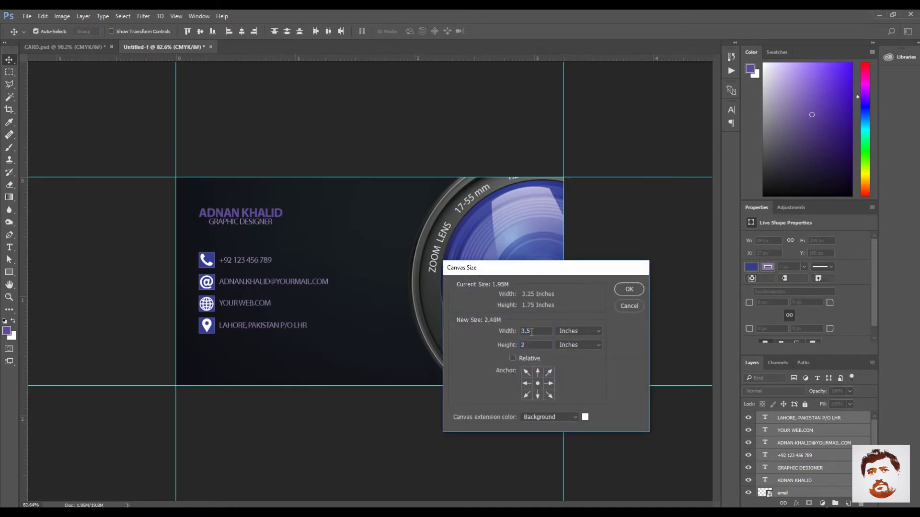
pyautogui.press('Return')
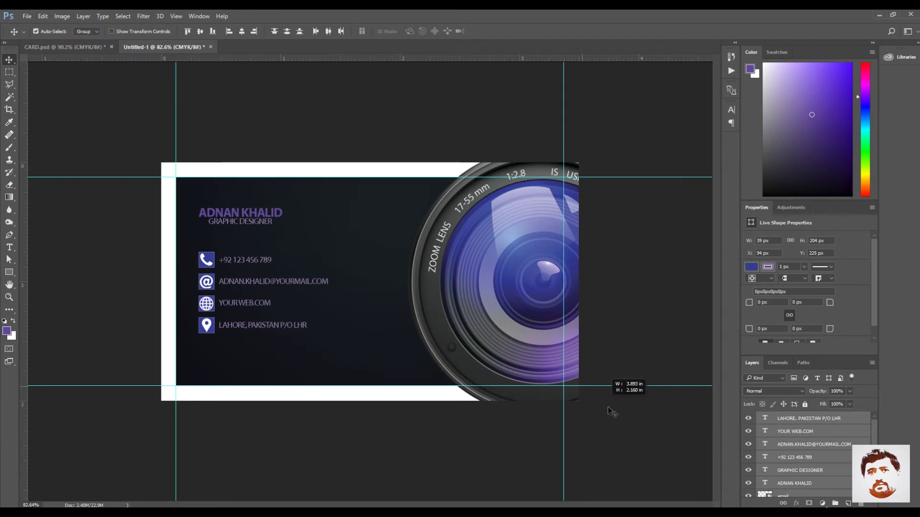
pyautogui.hotkey('ctrl', 't')
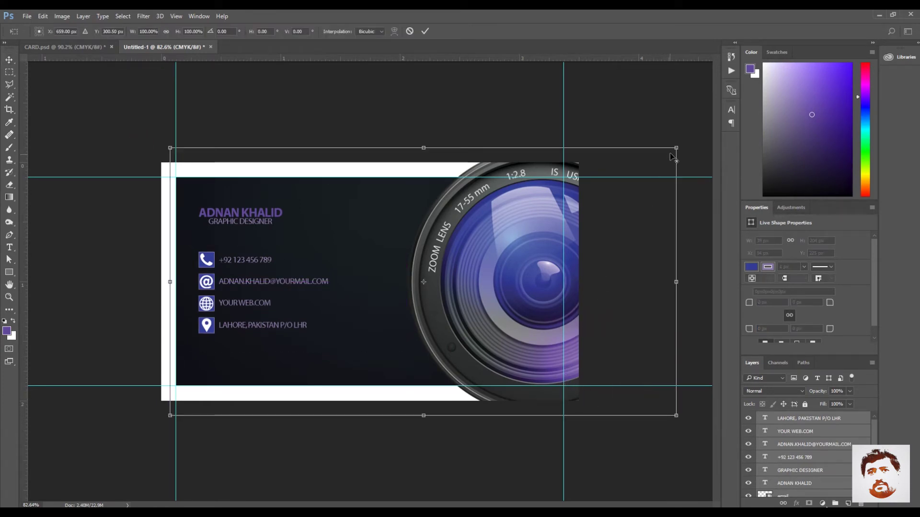
pyautogui.moveTo(676, 148); pyautogui.dragTo(695, 137)
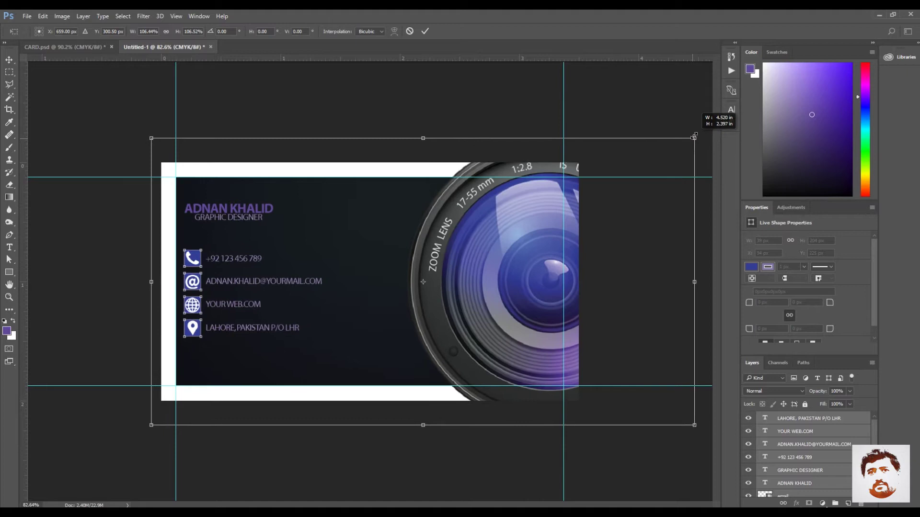
pyautogui.doubleClick(411, 288)
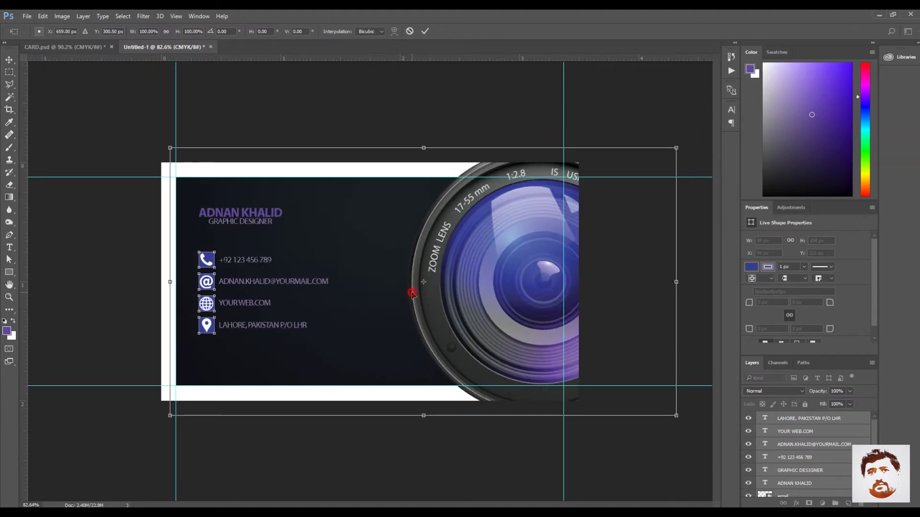
pyautogui.hotkey('ctrl', '-')
pyautogui.scroll(-3, 829, 479)
pyautogui.scroll(-3, 829, 492)
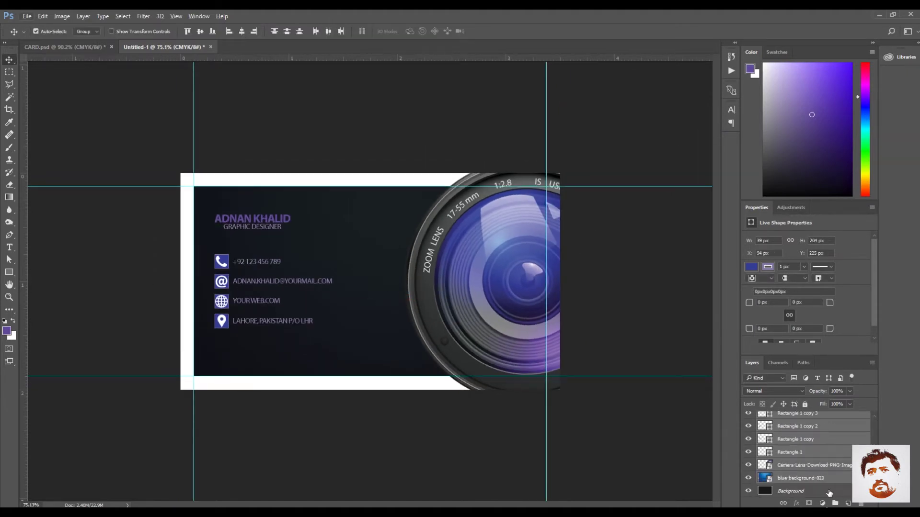
# Step: Unlock the Background and scale all card layers up to fill the wider canvas
pyautogui.click(864, 491)
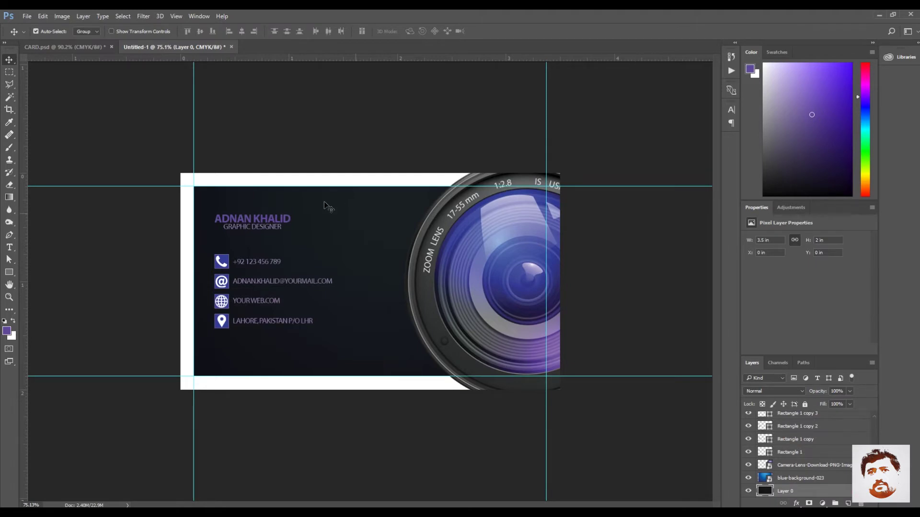
pyautogui.hotkey('ctrl', 'alt', 'a')
pyautogui.hotkey('ctrl', 't')
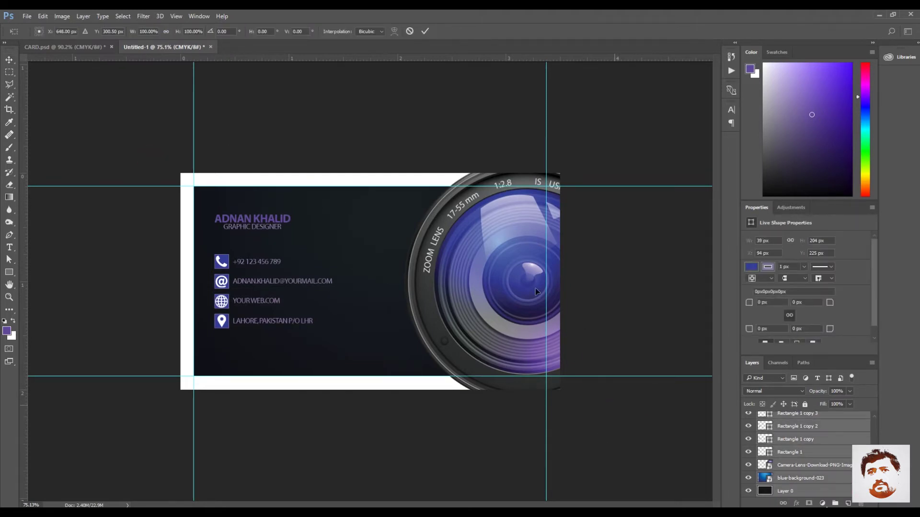
pyautogui.moveTo(649, 157); pyautogui.dragTo(682, 136)
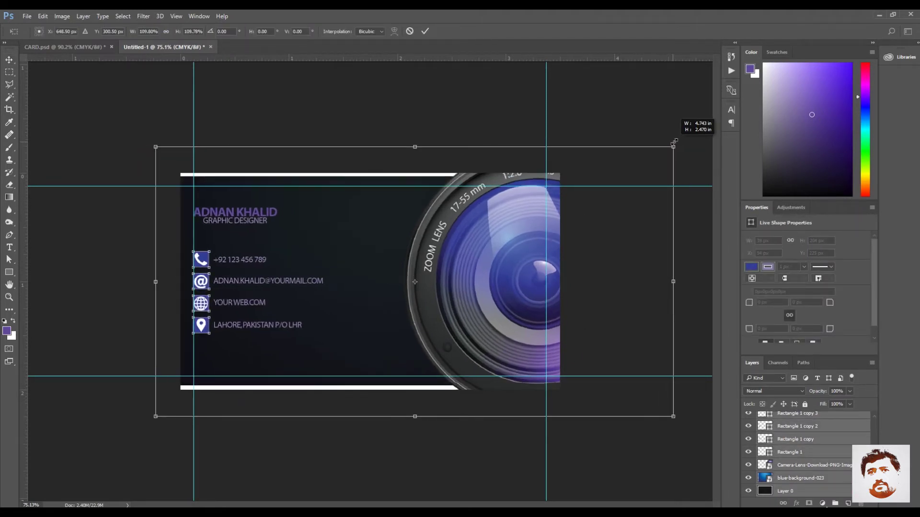
pyautogui.doubleClick(494, 251)
pyautogui.click(156, 246)
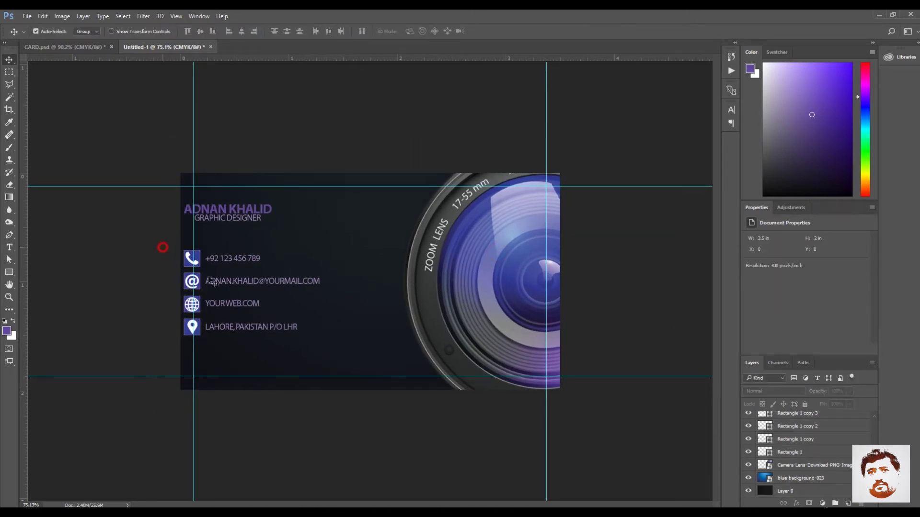
pyautogui.moveTo(160, 247); pyautogui.dragTo(290, 363)
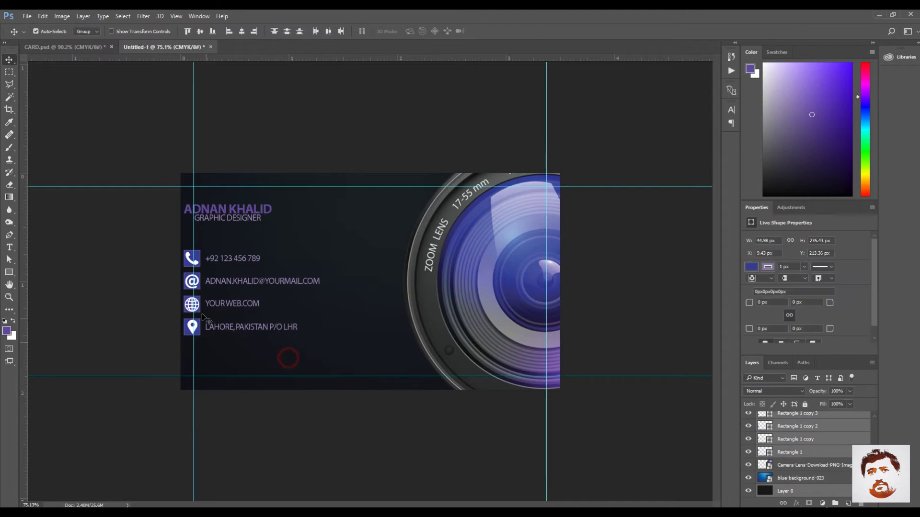
# Step: Shift the contact icons and the name block slightly to the right
pyautogui.moveTo(200, 311); pyautogui.dragTo(209, 311)
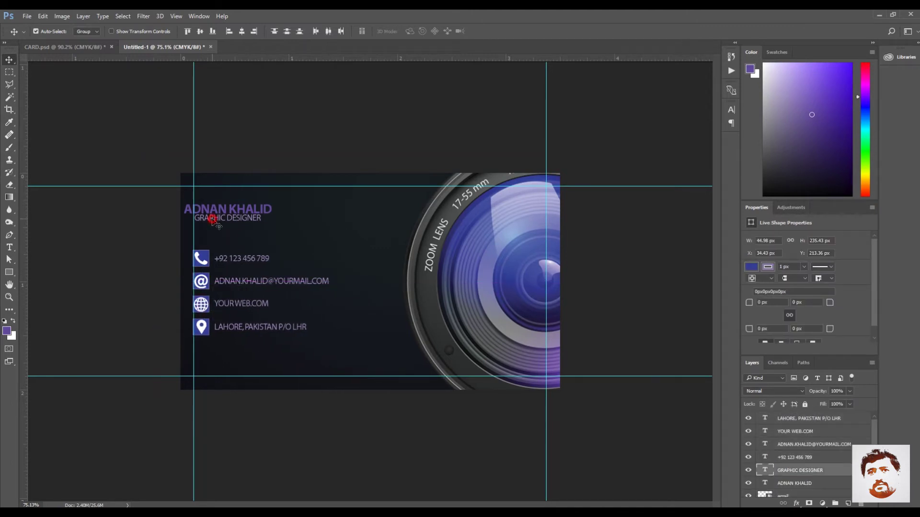
pyautogui.moveTo(203, 231)
pyautogui.mouseDown()
pyautogui.moveTo(214, 211)
pyautogui.moveTo(254, 215)
pyautogui.mouseUp()
pyautogui.click(139, 247)
pyautogui.scroll(-2, 198, 265)
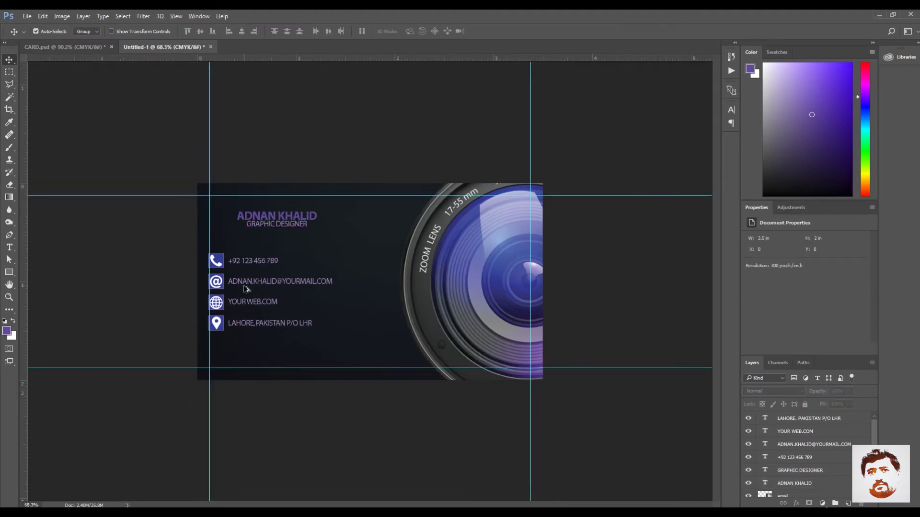
pyautogui.scroll(1, 253, 327)
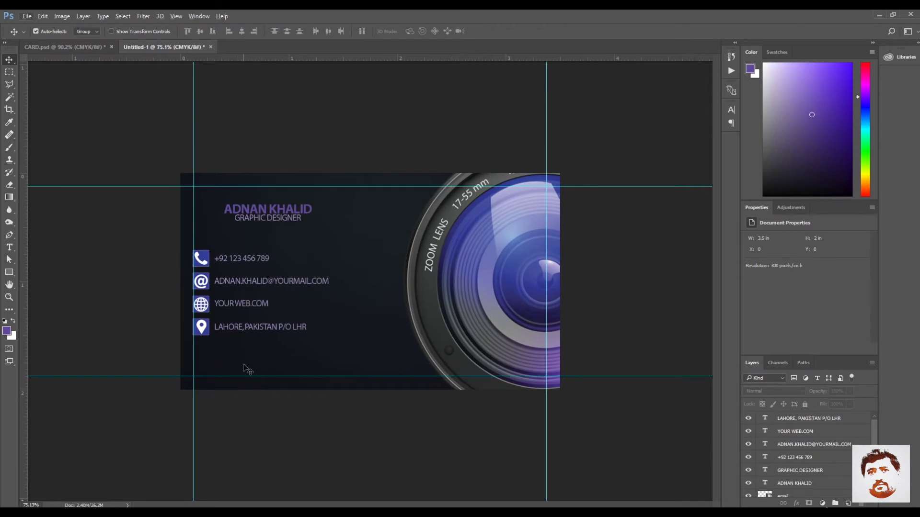
pyautogui.scroll(-1, 370, 308)
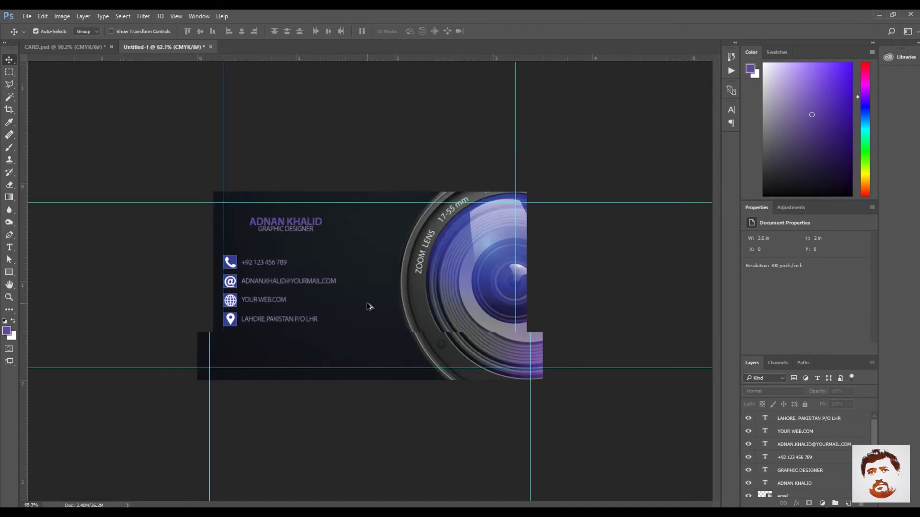
pyautogui.scroll(-1, 287, 312)
pyautogui.scroll(1, 197, 313)
pyautogui.scroll(2, 200, 317)
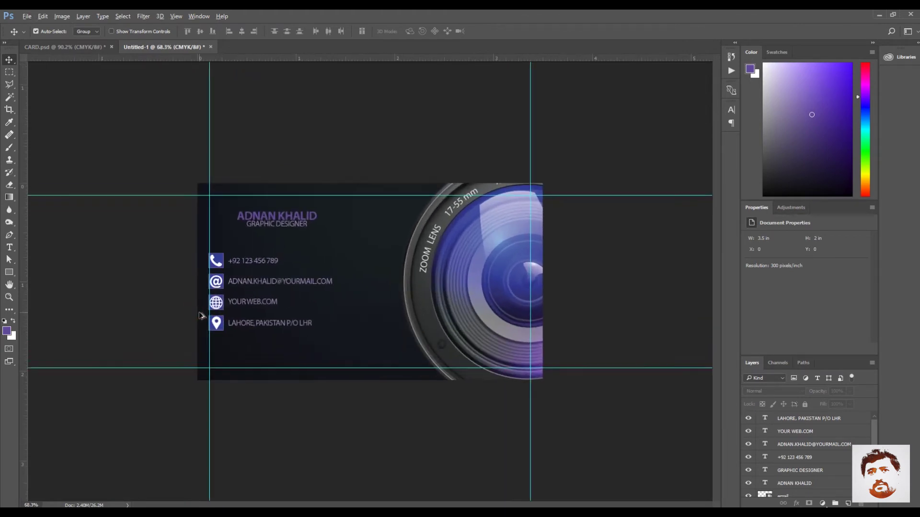
pyautogui.click(140, 316)
pyautogui.click(132, 326)
# Step: Hide guides, nudge the job title down and centre it under the name, then open Mockup0000.psd
pyautogui.press('ctrl')
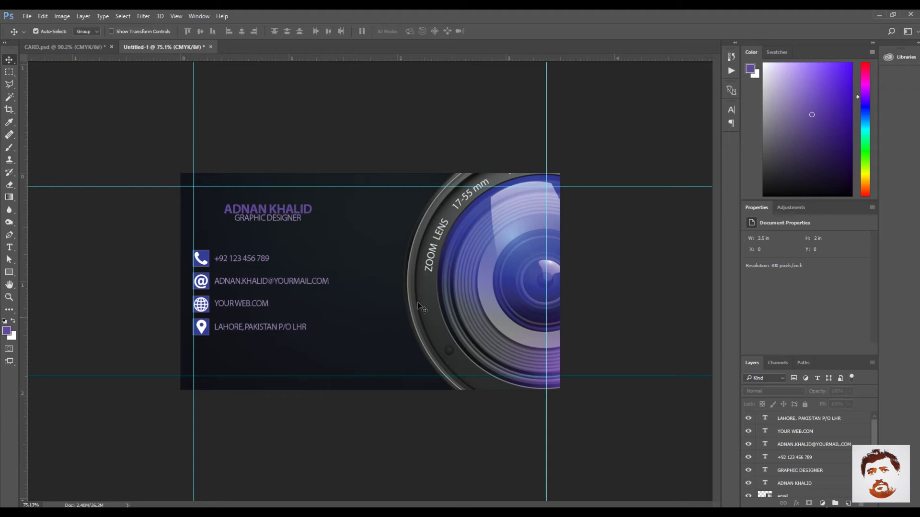
pyautogui.hotkey('ctrl', ';')
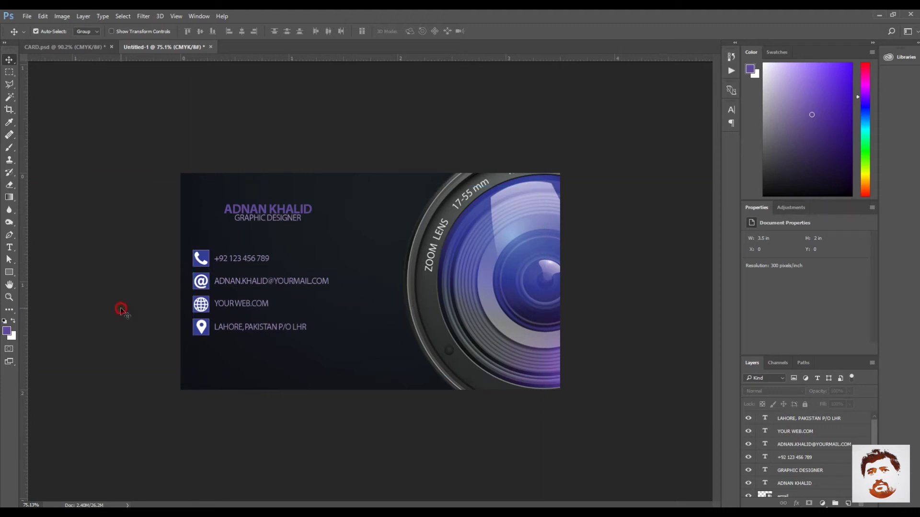
pyautogui.hotkey('ctrl', '+')
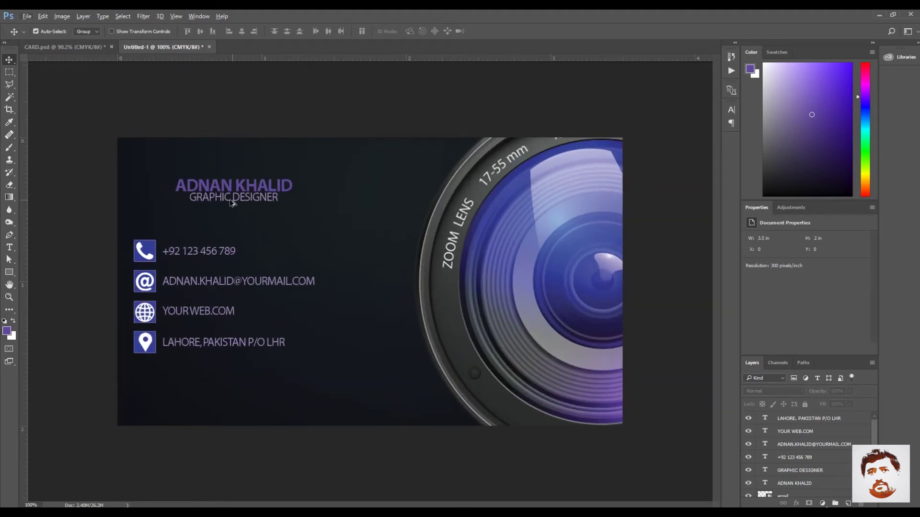
pyautogui.click(231, 203)
pyautogui.press('Down')
pyautogui.press('Down')
pyautogui.press('Down')
pyautogui.press('Down')
pyautogui.press('Down')
pyautogui.press('Down')
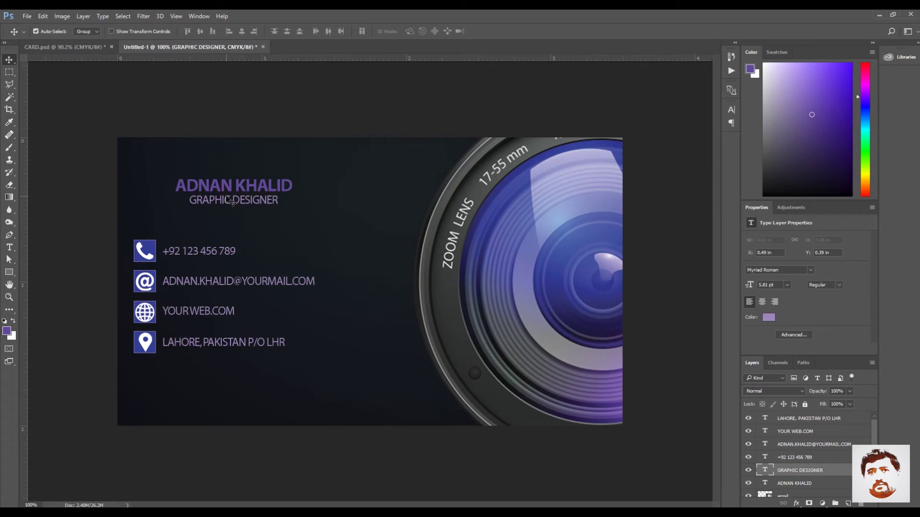
pyautogui.keyDown('shift'); pyautogui.click(228, 190); pyautogui.keyUp('shift')
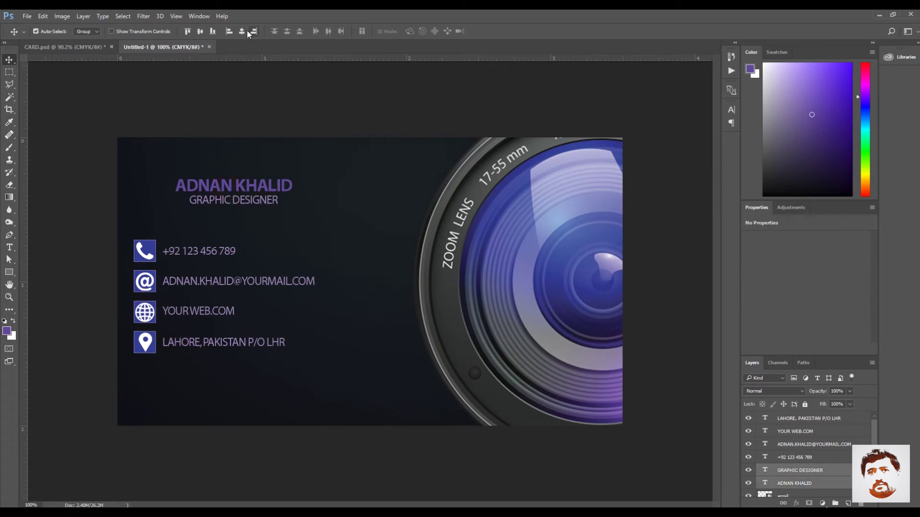
pyautogui.click(68, 189)
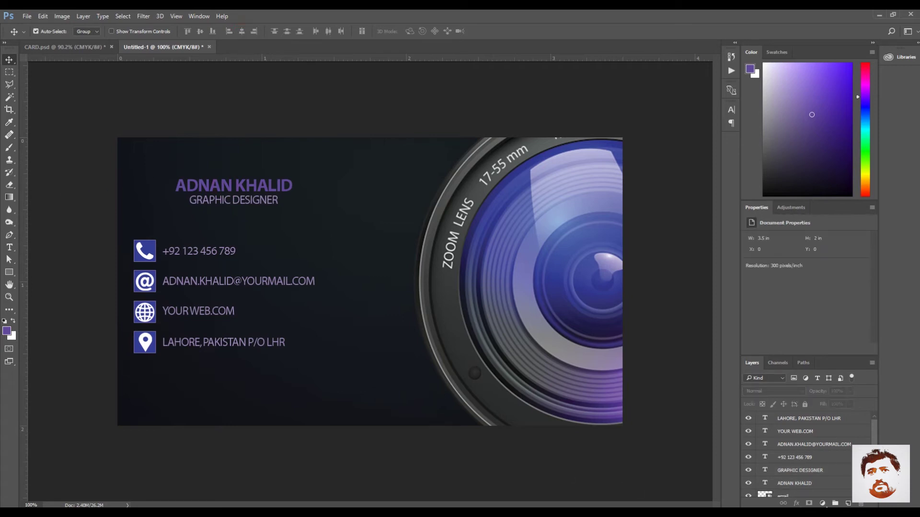
pyautogui.click(135, 47)
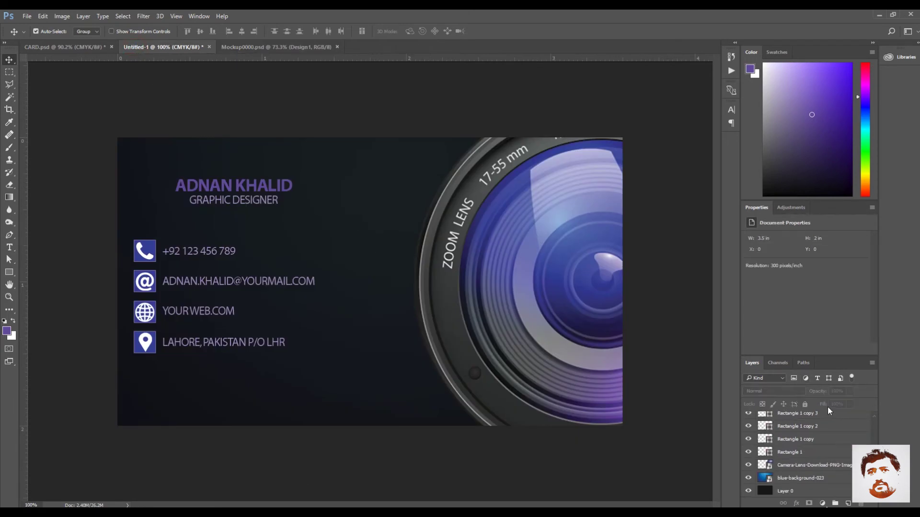
# Step: Open the mockup's Rectangle 2 smart object contents, then return to the camera-lens card
pyautogui.click(301, 47)
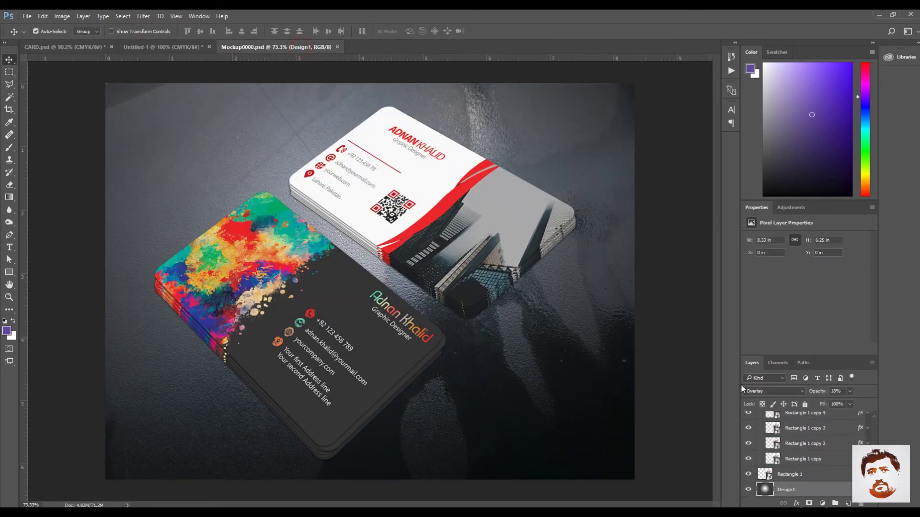
pyautogui.scroll(5, 828, 474)
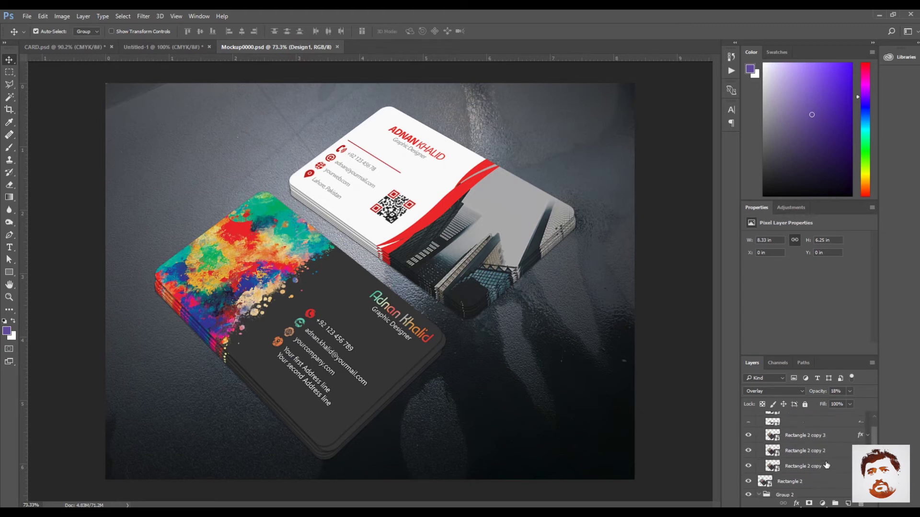
pyautogui.click(758, 418)
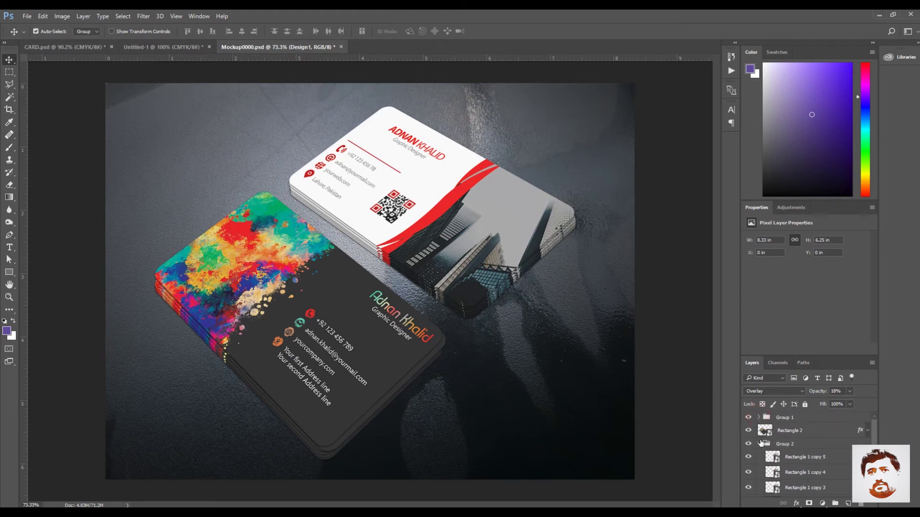
pyautogui.click(759, 444)
pyautogui.click(765, 432)
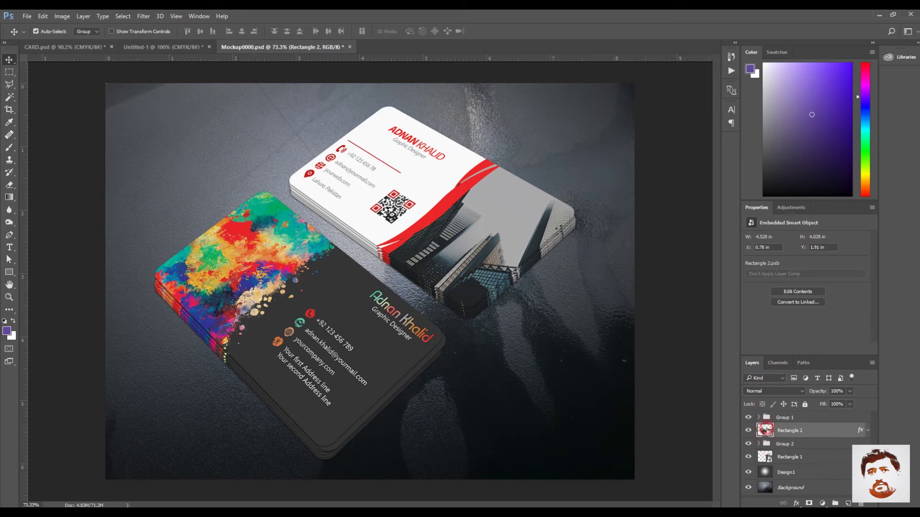
pyautogui.doubleClick(766, 431)
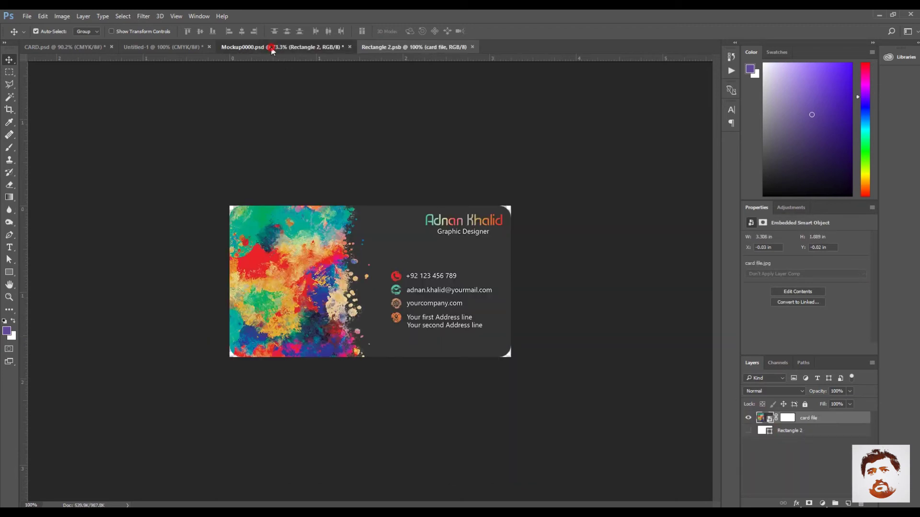
pyautogui.click(271, 47)
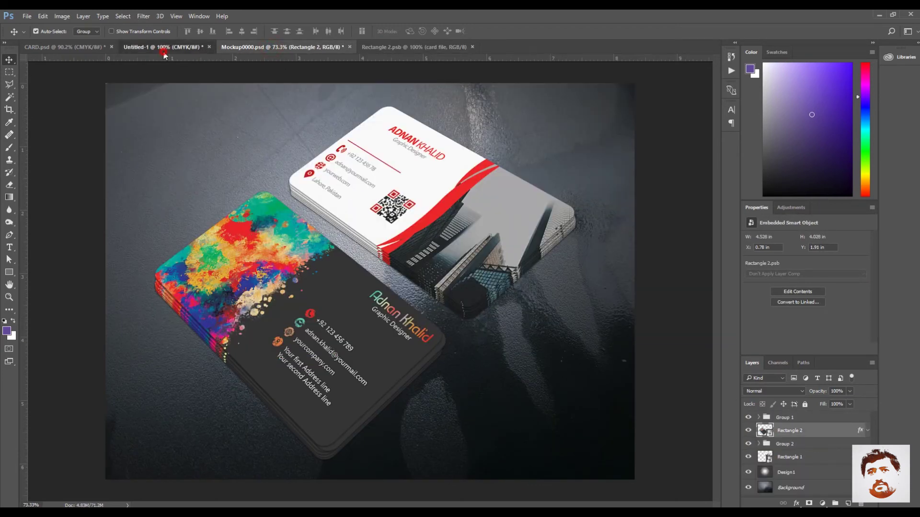
pyautogui.click(163, 47)
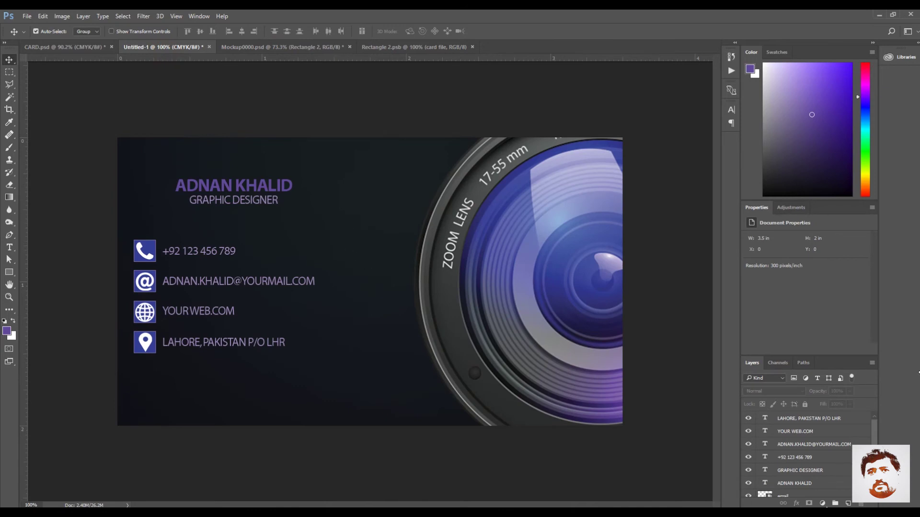
# Step: Stamp the lens card into Rectangle 2.psb as a smart object scaled to fit the card
pyautogui.hotkey('ctrl', 'alt', 'shift', 'e')
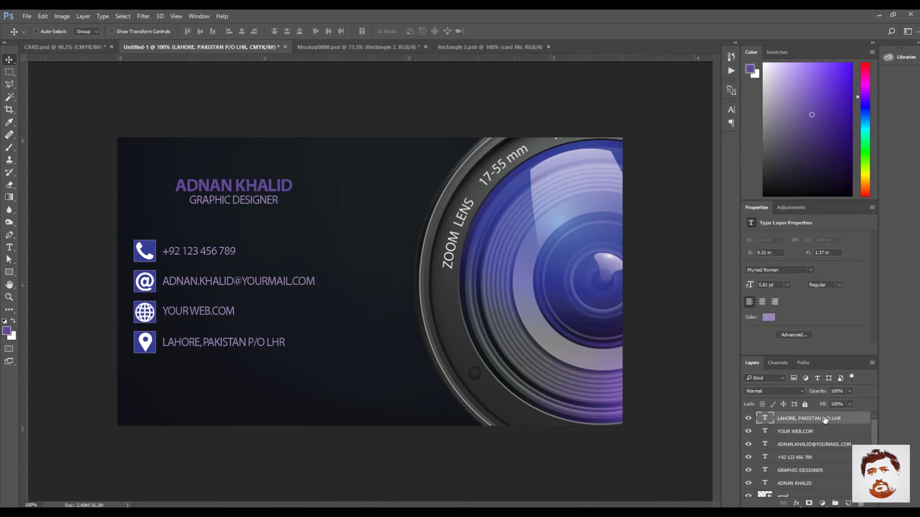
pyautogui.moveTo(404, 251); pyautogui.dragTo(409, 272)
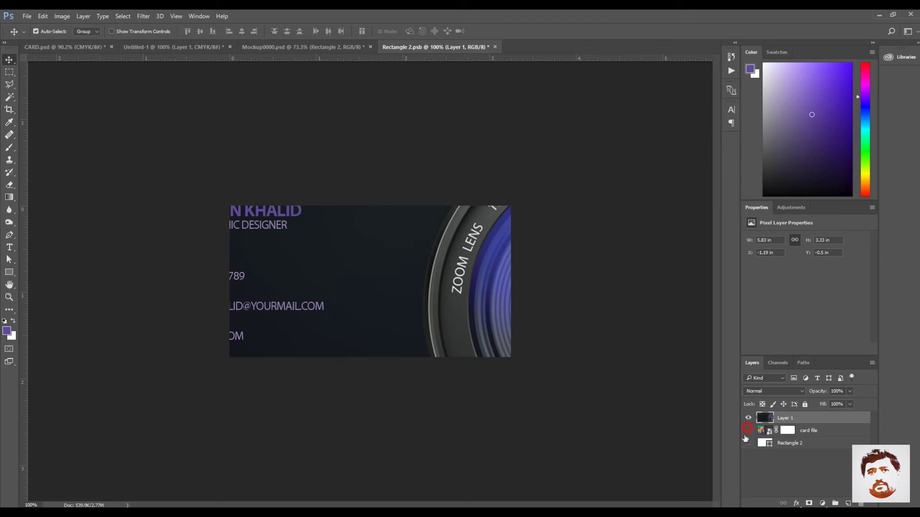
pyautogui.rightClick(790, 417)
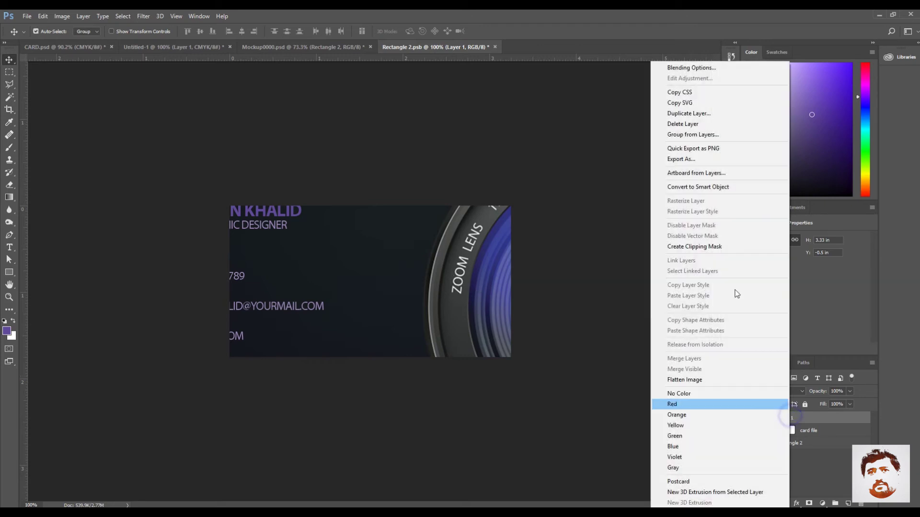
pyautogui.click(709, 186)
pyautogui.hotkey('ctrl', 't')
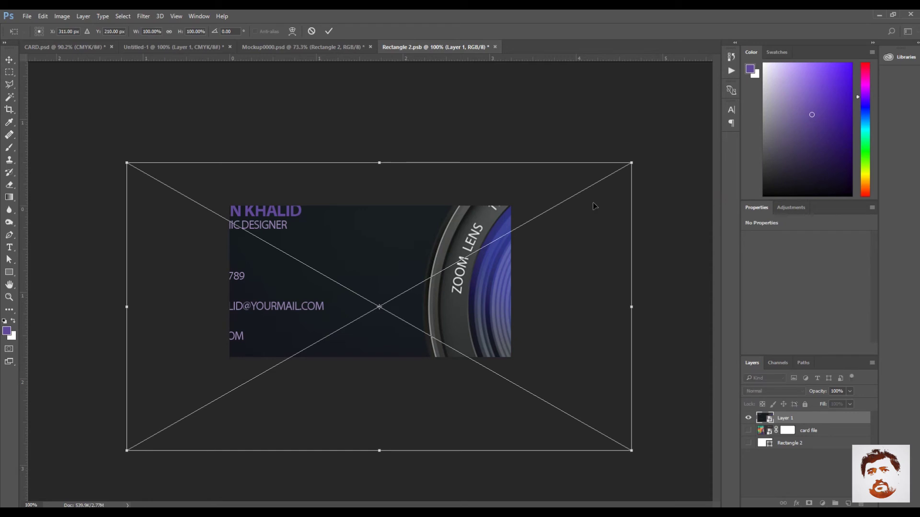
pyautogui.moveTo(628, 159); pyautogui.dragTo(521, 226)
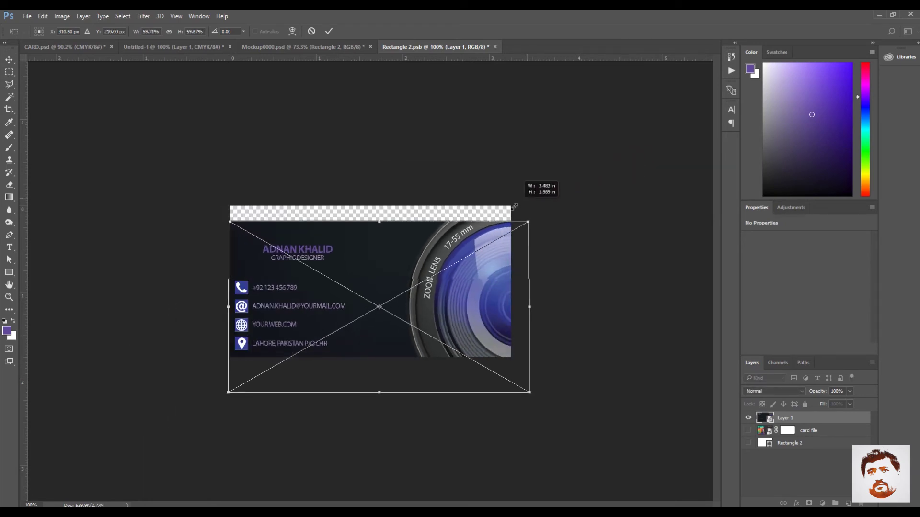
pyautogui.moveTo(436, 276); pyautogui.dragTo(427, 257)
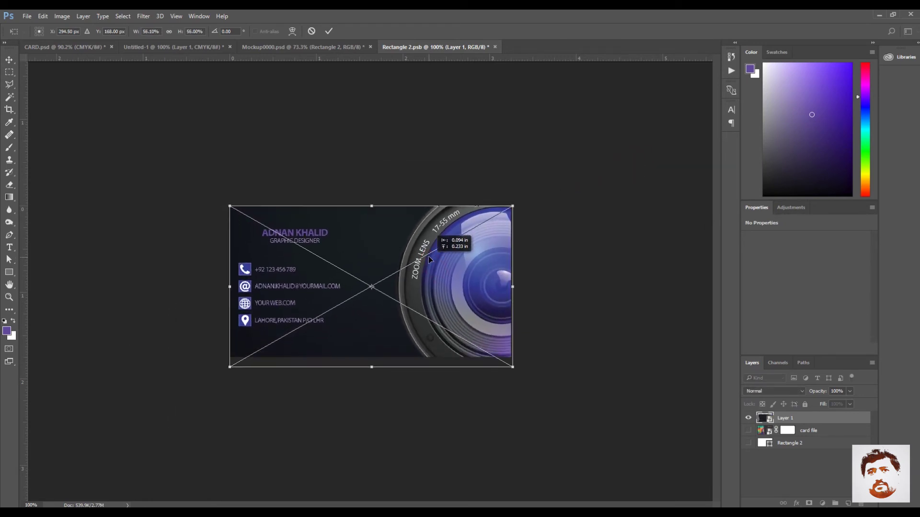
pyautogui.moveTo(511, 368); pyautogui.dragTo(514, 368)
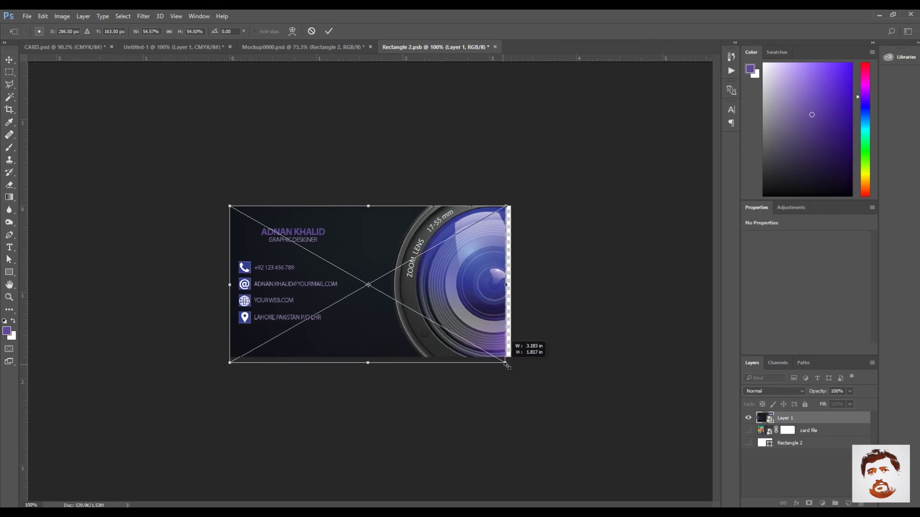
pyautogui.moveTo(476, 339); pyautogui.dragTo(475, 332)
pyautogui.doubleClick(476, 330)
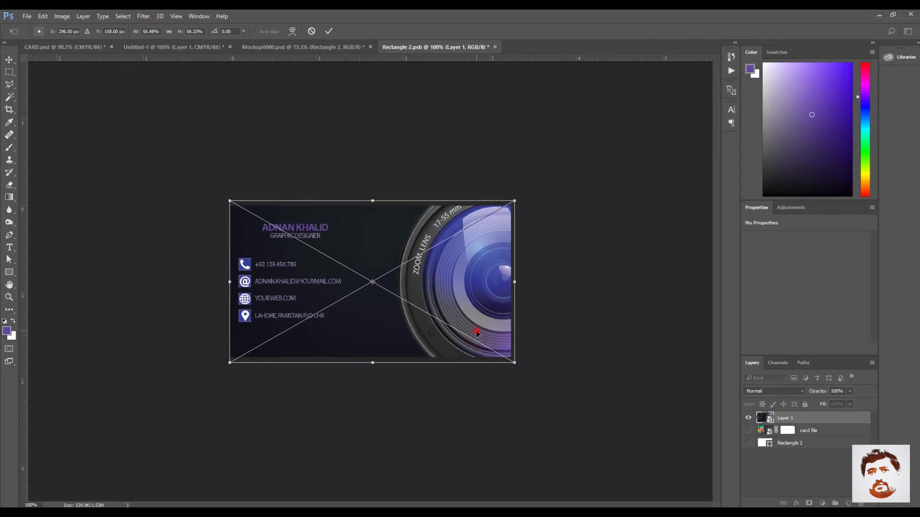
# Step: Mask the lens card to the rounded card shape, then save and close Rectangle 2.psb
pyautogui.keyDown('ctrl'); pyautogui.click(762, 443); pyautogui.keyUp('ctrl')
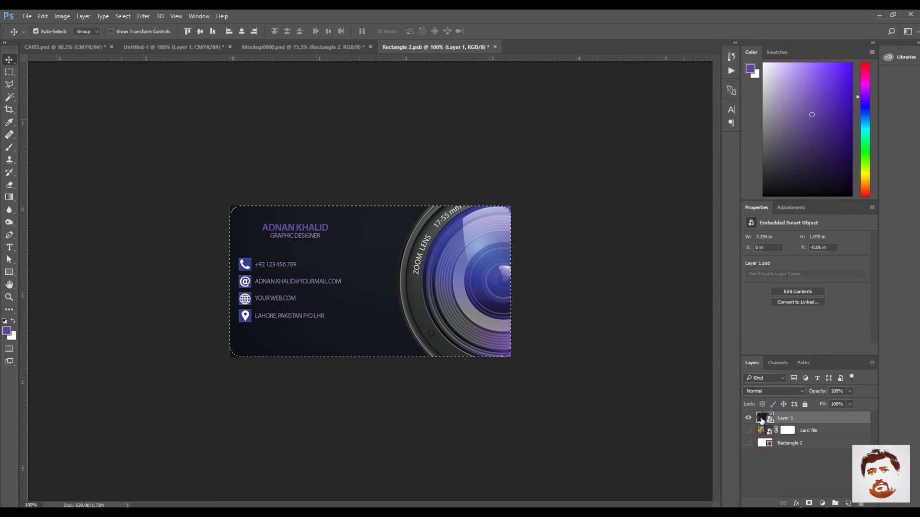
pyautogui.click(808, 503)
pyautogui.click(564, 355)
pyautogui.press('ctrl')
pyautogui.hotkey('ctrl', 's')
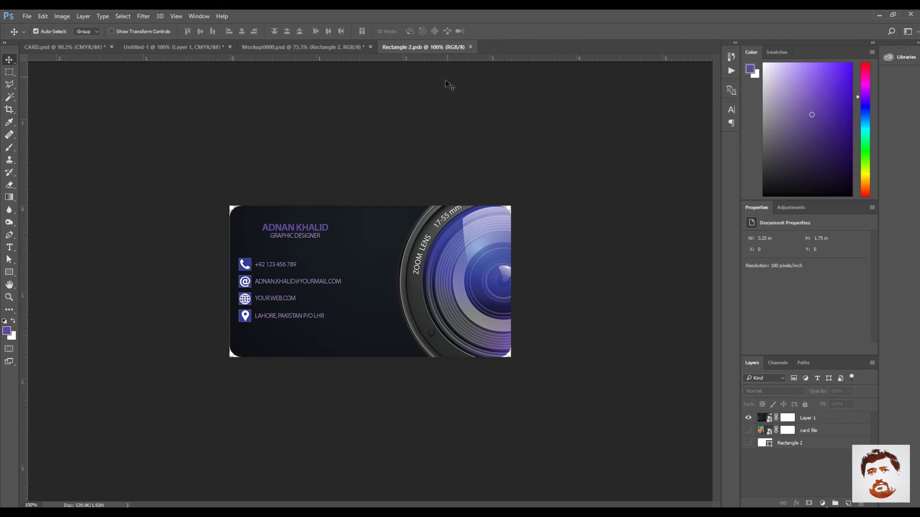
pyautogui.hotkey('ctrl', 'w')
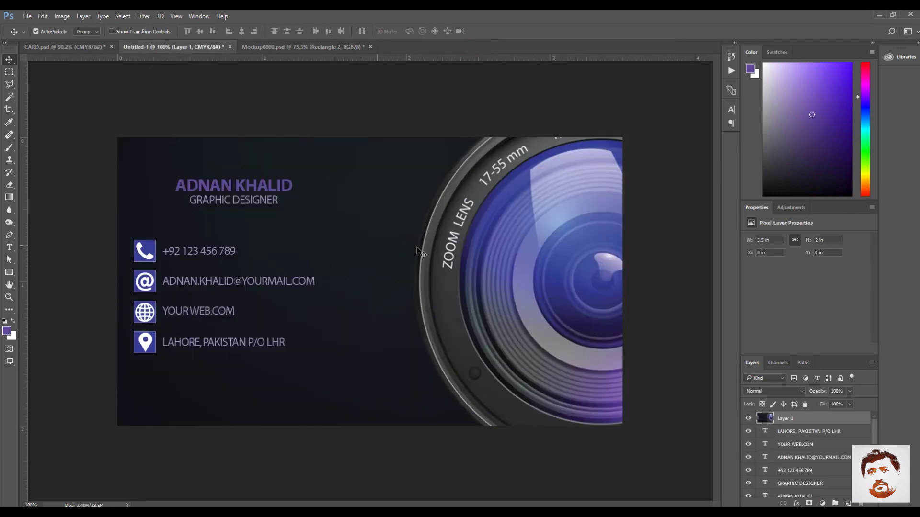
# Step: Open the back card's Rectangle 1 smart object contents for editing
pyautogui.click(274, 47)
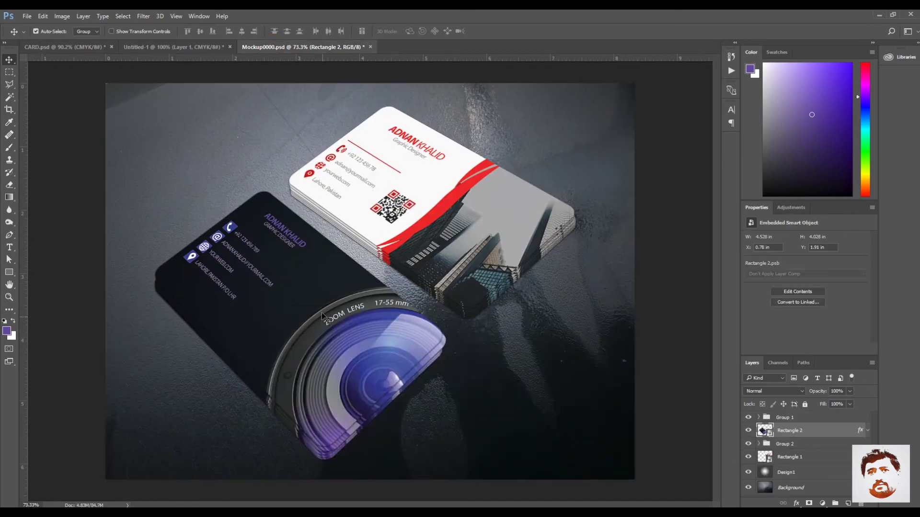
pyautogui.click(463, 221)
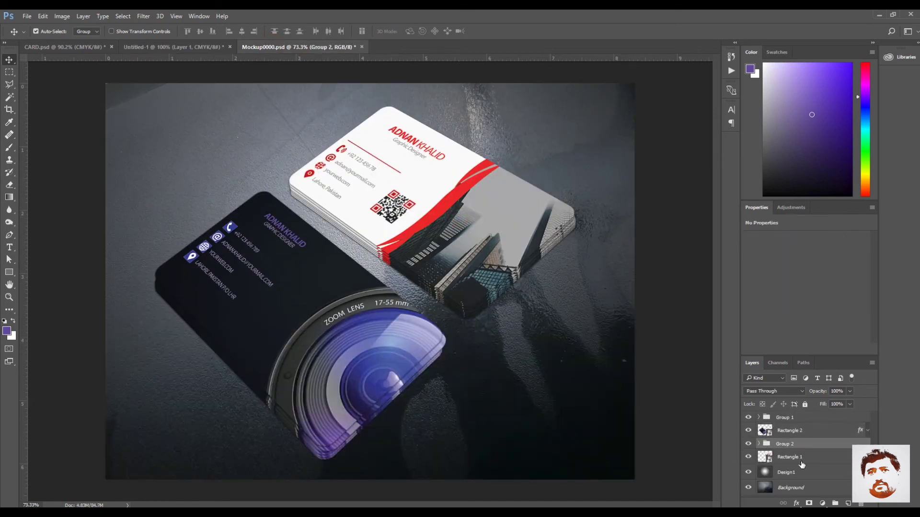
pyautogui.click(767, 458)
pyautogui.doubleClick(765, 457)
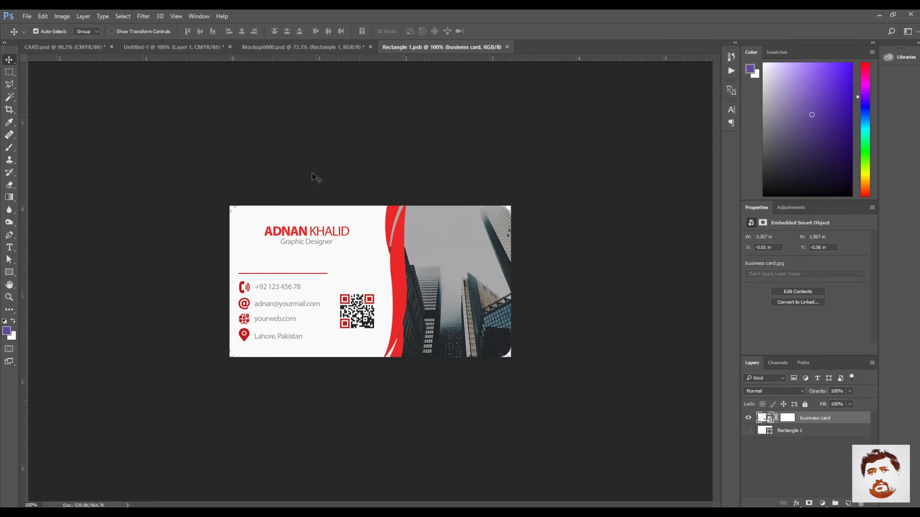
# Step: Bring the camera-lens card into Rectangle 1.psb as a smart object
pyautogui.click(290, 48)
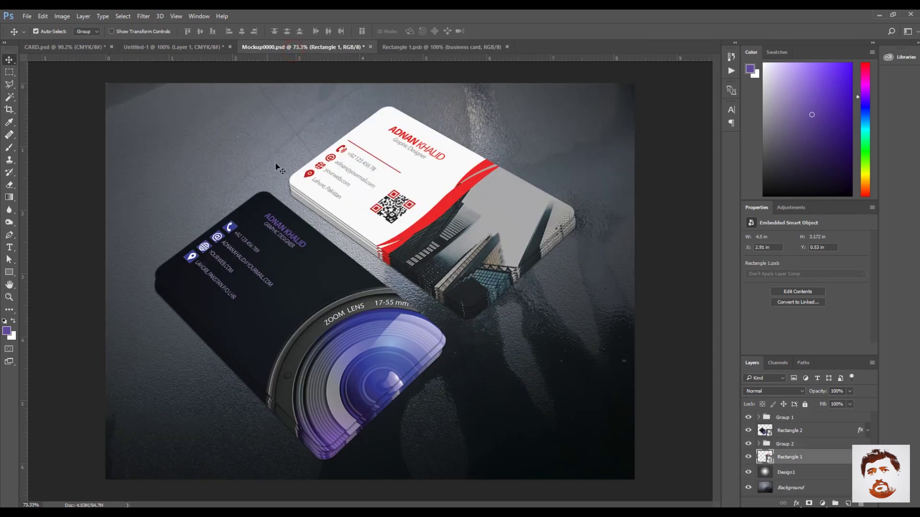
pyautogui.click(195, 47)
pyautogui.moveTo(415, 228)
pyautogui.mouseDown()
pyautogui.moveTo(413, 50)
pyautogui.moveTo(401, 248)
pyautogui.mouseUp()
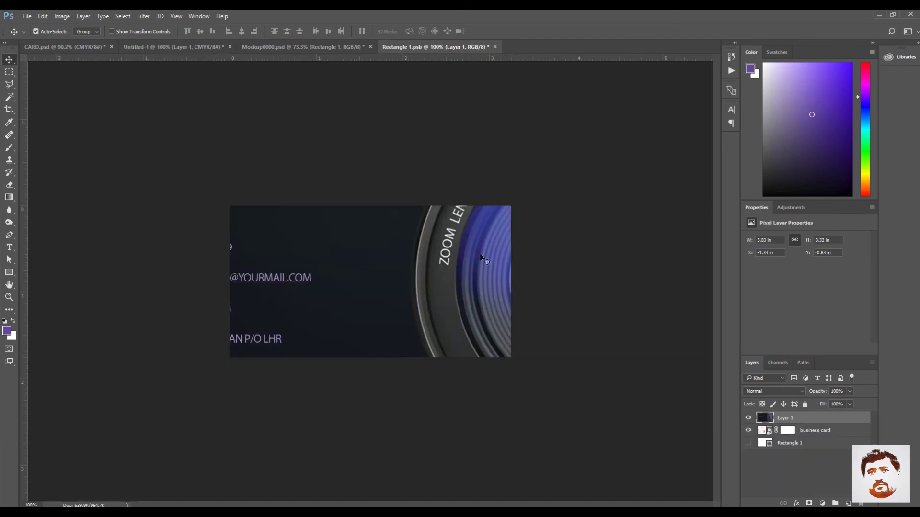
pyautogui.rightClick(804, 417)
pyautogui.click(704, 185)
# Step: Scale the lens card to about 55% so it just covers the card edges
pyautogui.hotkey('ctrl', 't')
pyautogui.moveTo(619, 135); pyautogui.dragTo(518, 225)
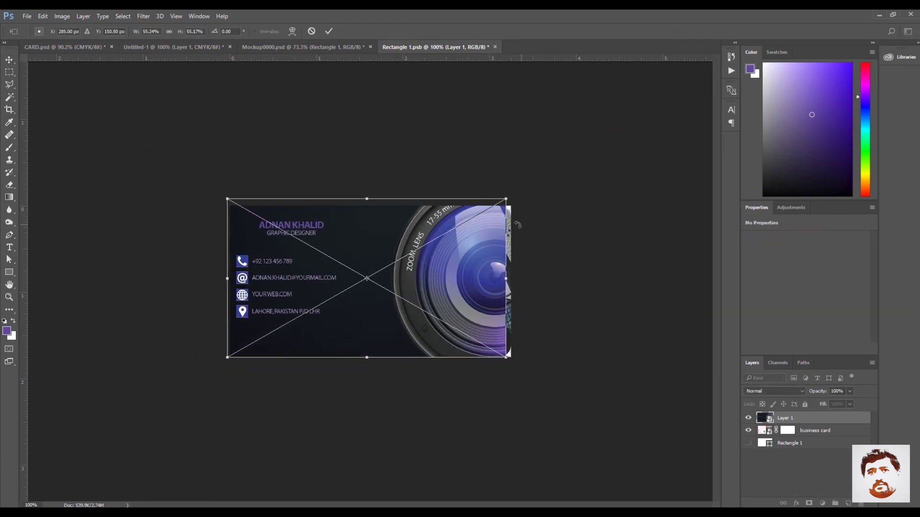
pyautogui.moveTo(508, 358); pyautogui.dragTo(511, 357)
pyautogui.doubleClick(458, 312)
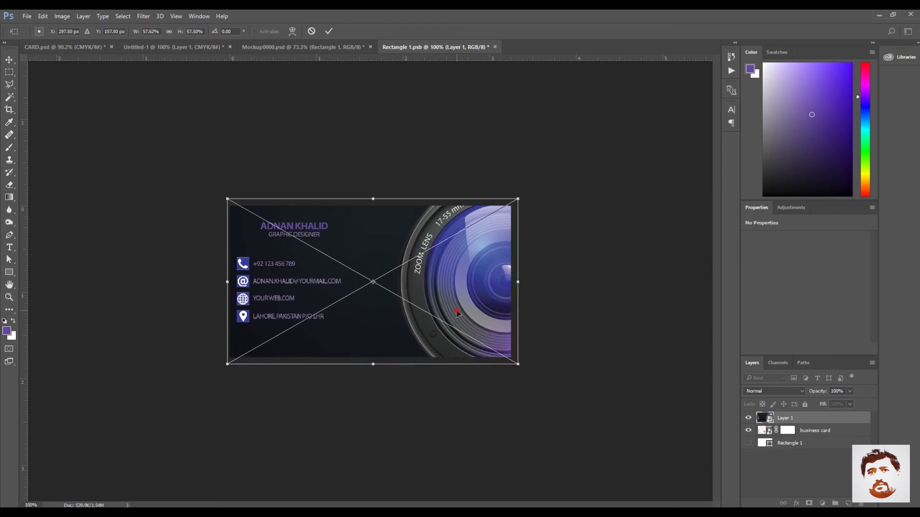
# Step: Mask the lens card to the card outline, delete the old white card layer, and save
pyautogui.keyDown('ctrl'); pyautogui.click(761, 430); pyautogui.keyUp('ctrl')
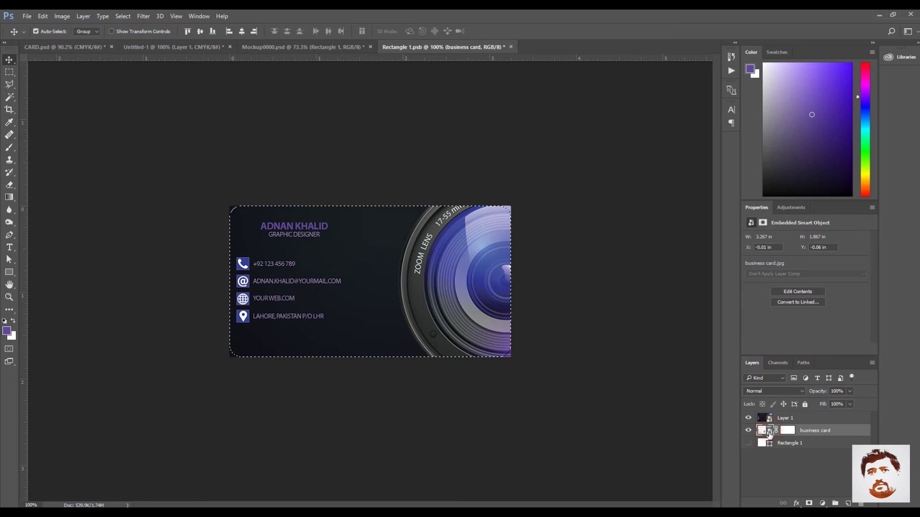
pyautogui.click(786, 418)
pyautogui.click(809, 503)
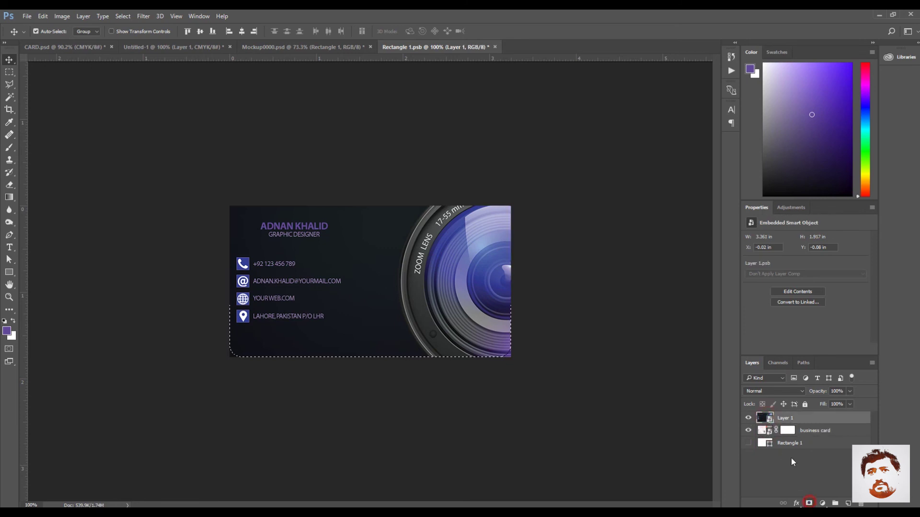
pyautogui.moveTo(817, 434); pyautogui.dragTo(860, 503)
pyautogui.hotkey('ctrl', 's')
# Step: Close Rectangle 1.psb and view Mockup0000.psd with both camera-lens cards
pyautogui.hotkey('ctrl', 'w')
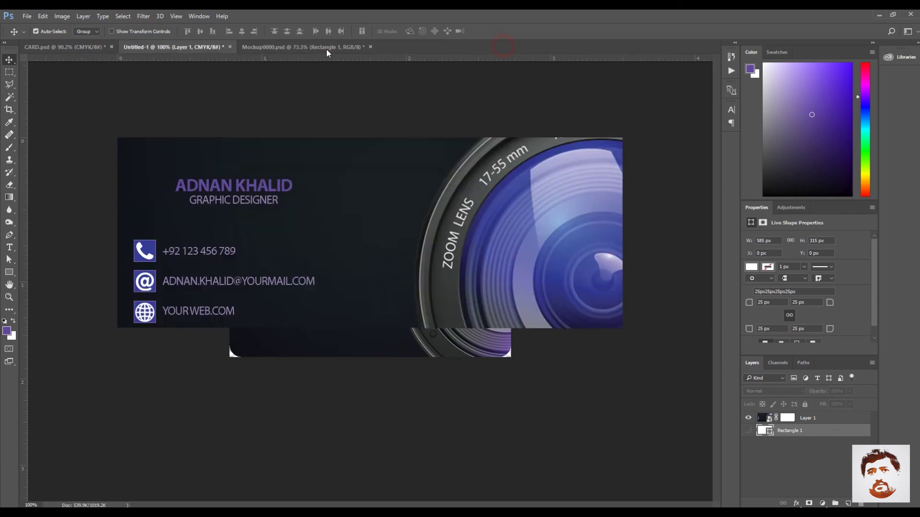
pyautogui.click(327, 47)
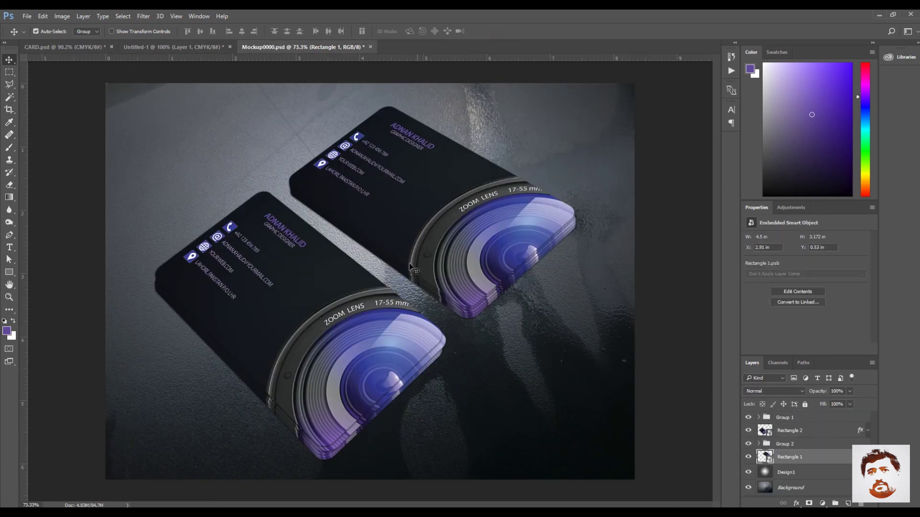